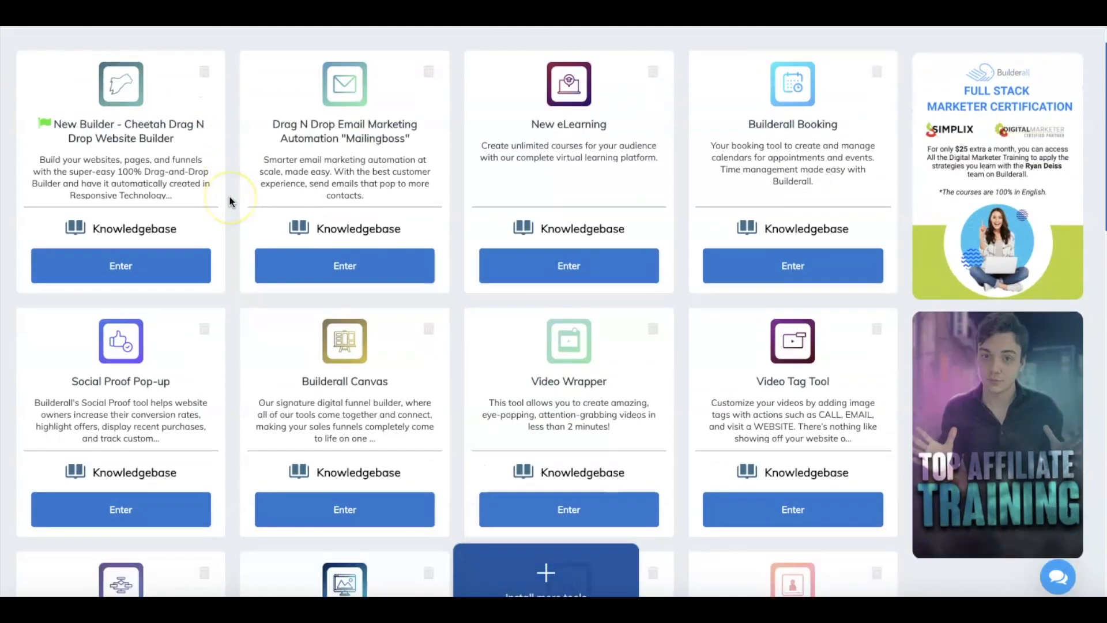
{"action": "scroll", "coordinate": [229, 201], "scroll_direction": "down", "scroll_amount": 4}
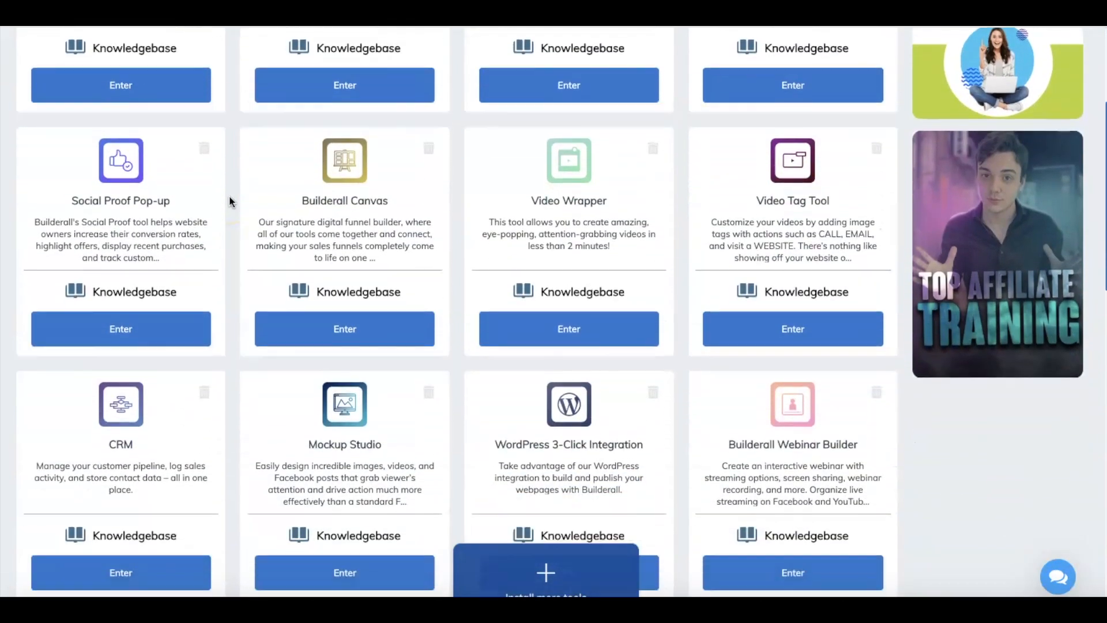
Open the Mockup Studio tool from the dashboard's tool cards.
{"action": "left_click", "coordinate": [308, 222]}
{"action": "left_click", "coordinate": [346, 449]}
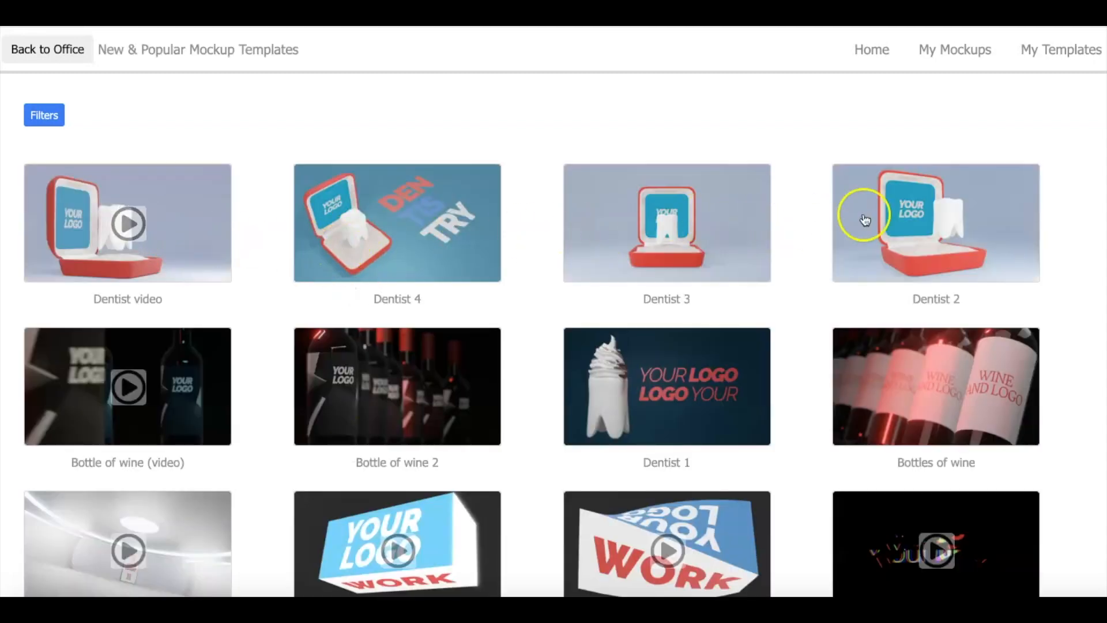
Look through the new and popular mockup templates and filter them by the video tag.
{"action": "scroll", "coordinate": [909, 251], "scroll_direction": "down", "scroll_amount": 1}
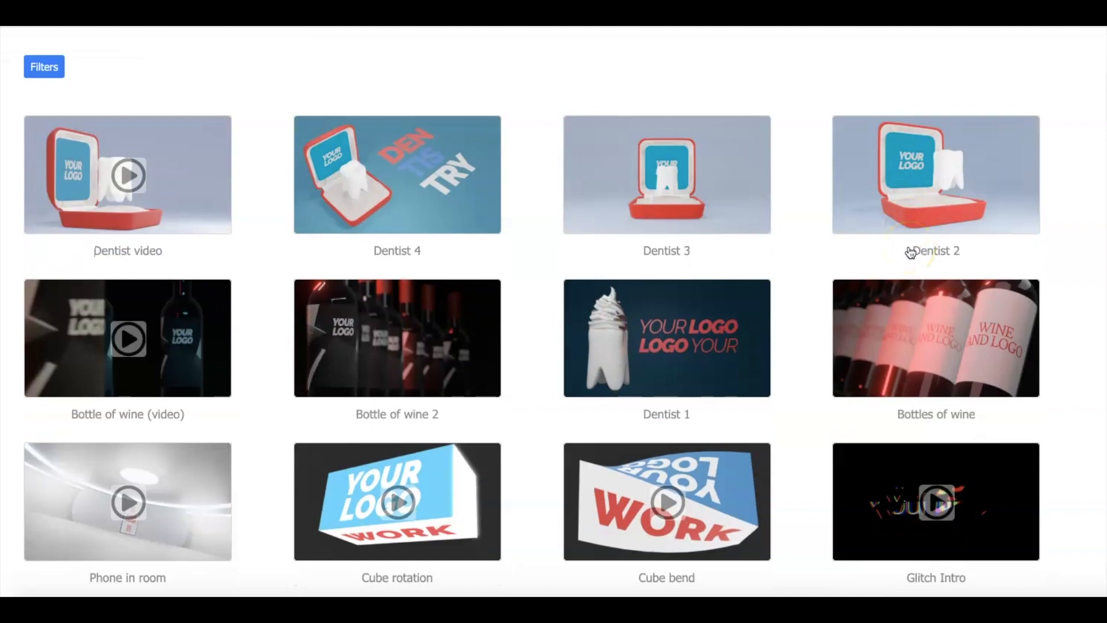
{"action": "scroll", "coordinate": [910, 252], "scroll_direction": "down", "scroll_amount": 2}
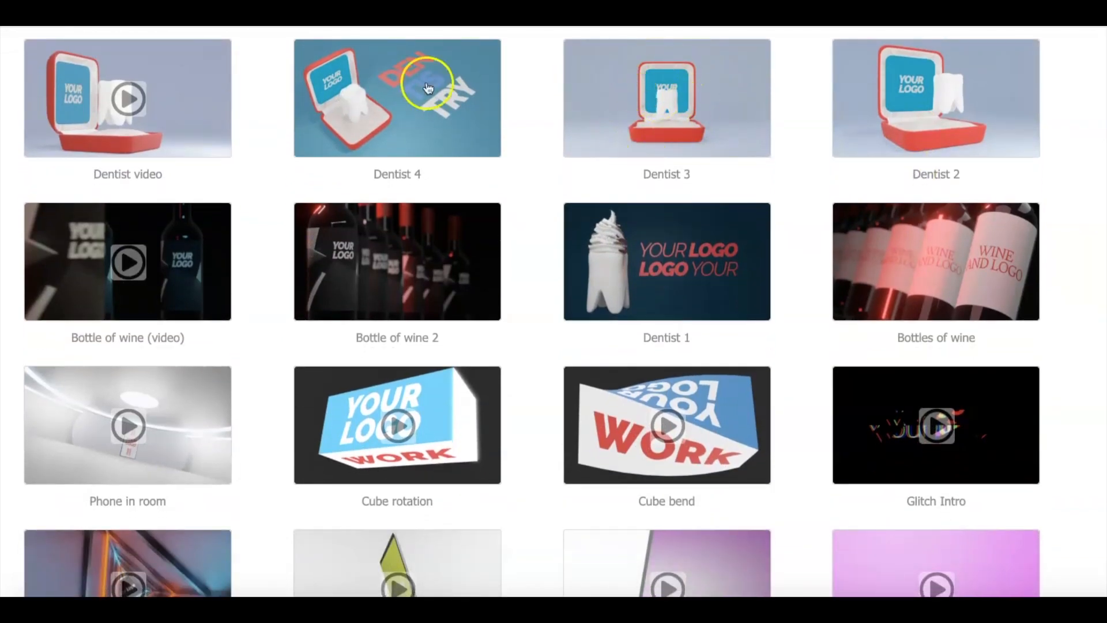
{"action": "scroll", "coordinate": [425, 251], "scroll_direction": "down", "scroll_amount": 4}
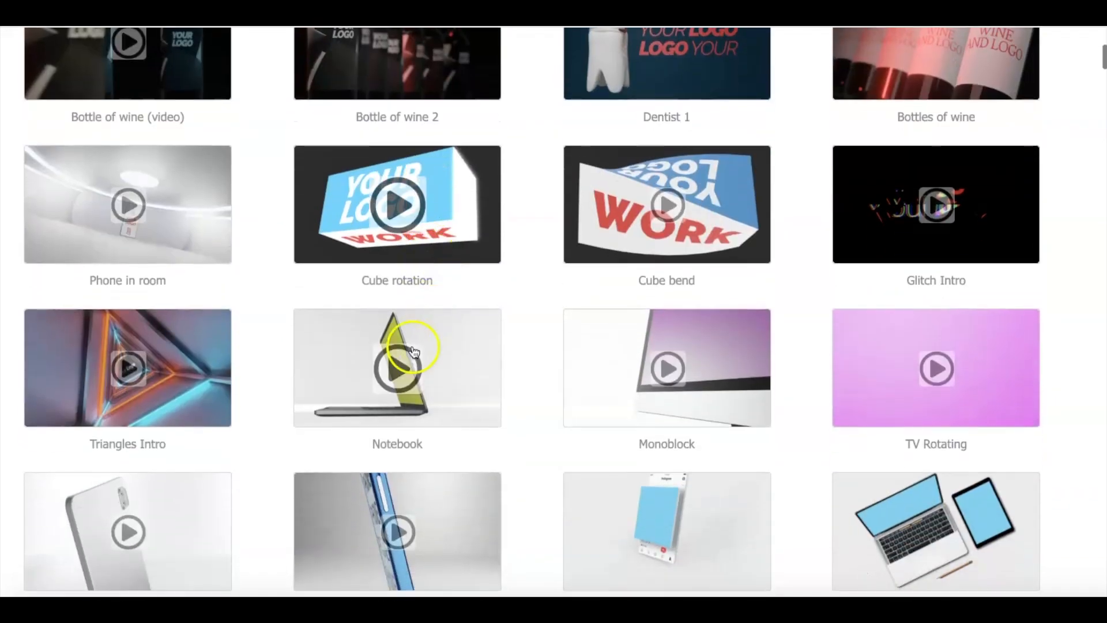
{"action": "scroll", "coordinate": [916, 355], "scroll_direction": "down", "scroll_amount": 2}
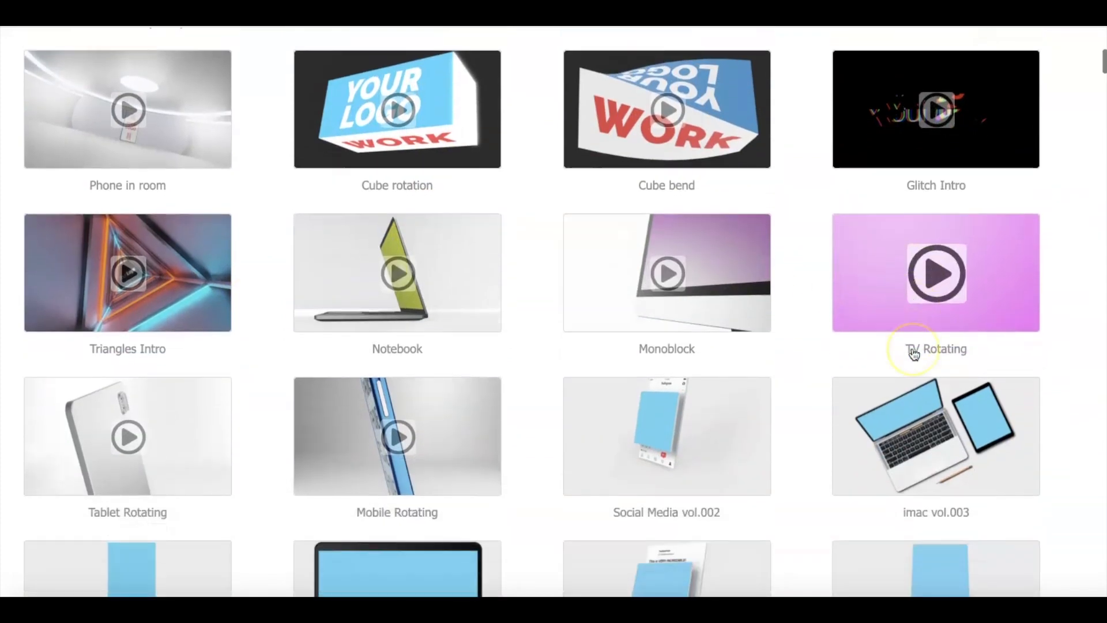
{"action": "scroll", "coordinate": [914, 354], "scroll_direction": "down", "scroll_amount": 1}
{"action": "scroll", "coordinate": [387, 272], "scroll_direction": "up", "scroll_amount": 8}
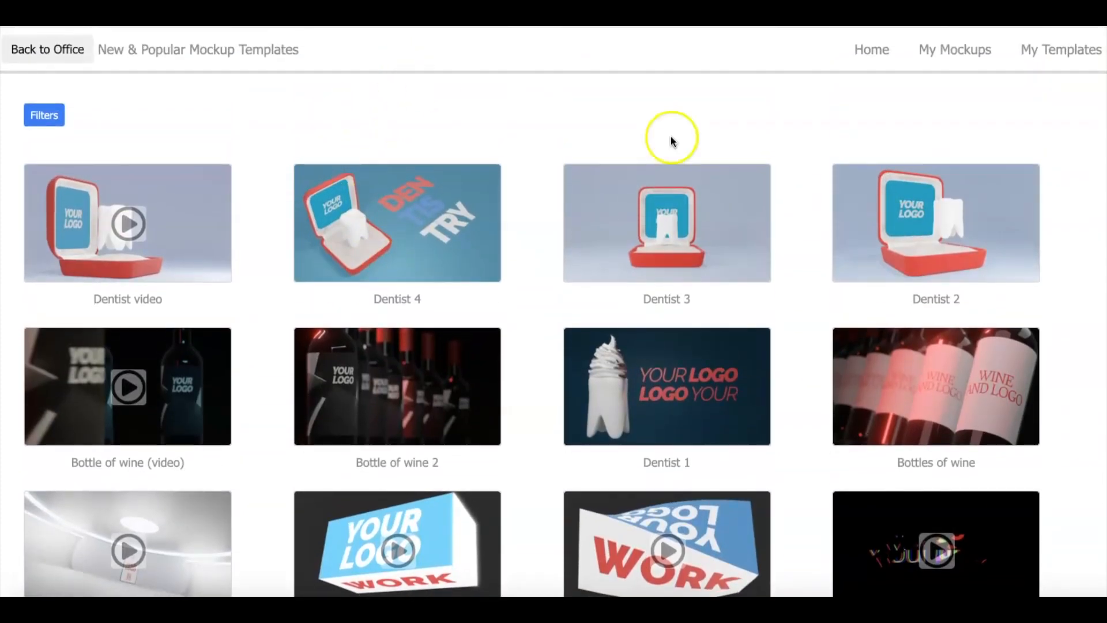
{"action": "left_click", "coordinate": [49, 115]}
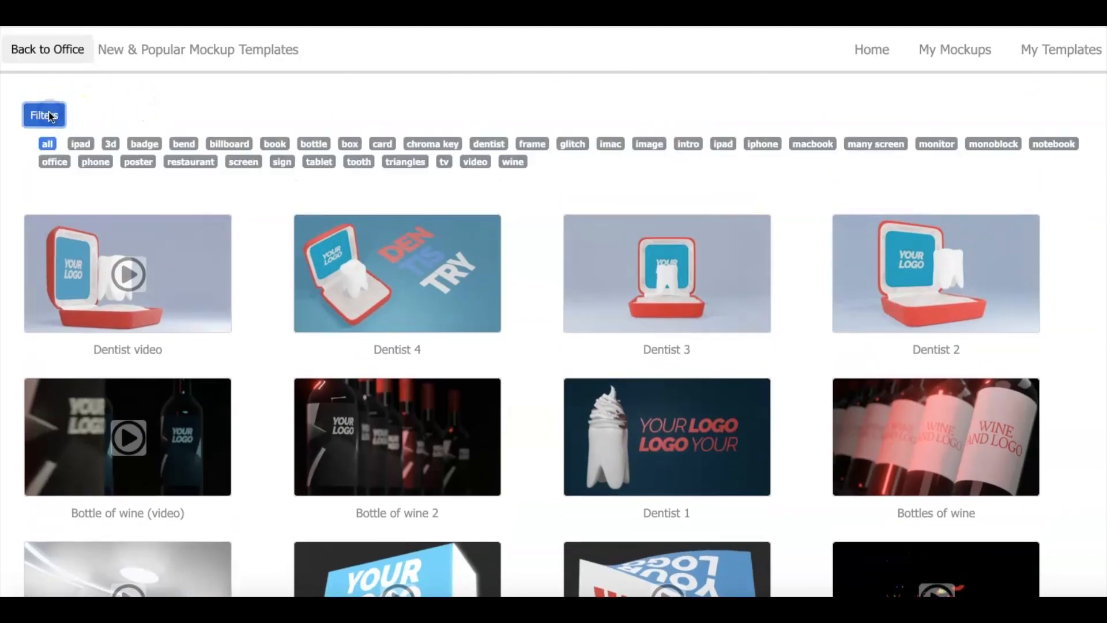
{"action": "left_click", "coordinate": [474, 163]}
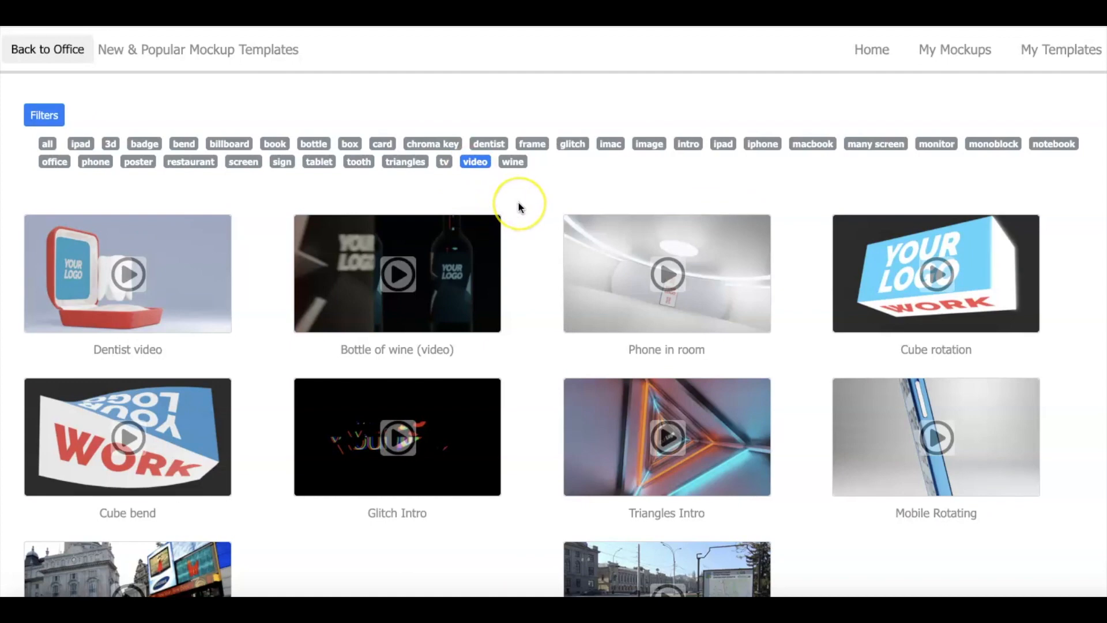
Preview the Glitch Intro template video at large size and close the preview.
{"action": "scroll", "coordinate": [517, 202], "scroll_direction": "down", "scroll_amount": 2}
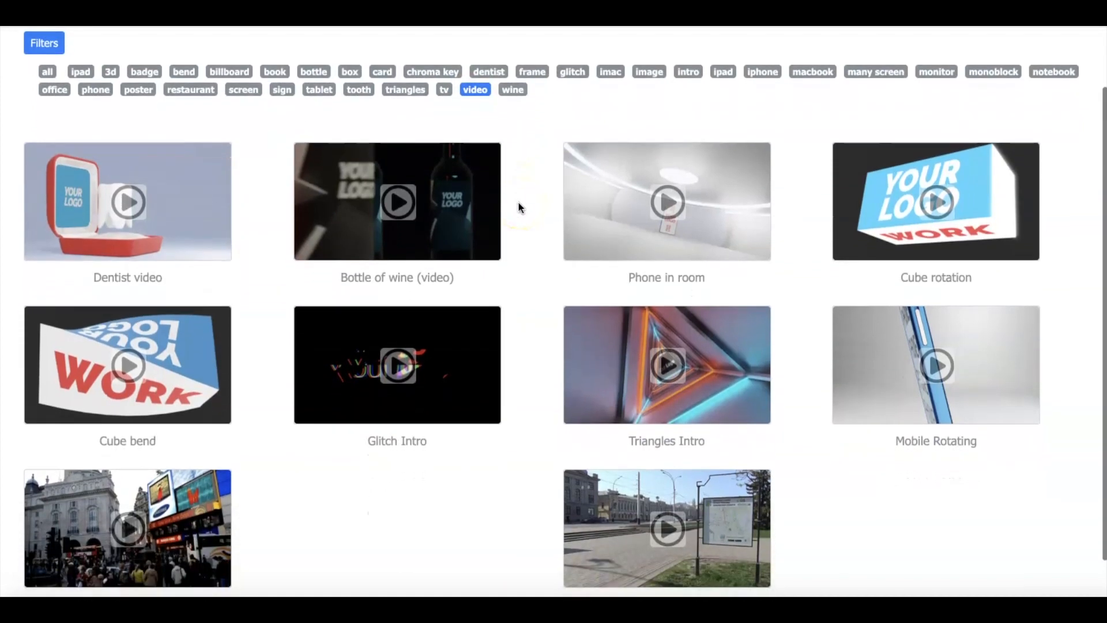
{"action": "scroll", "coordinate": [518, 203], "scroll_direction": "down", "scroll_amount": 1}
{"action": "left_click", "coordinate": [404, 345]}
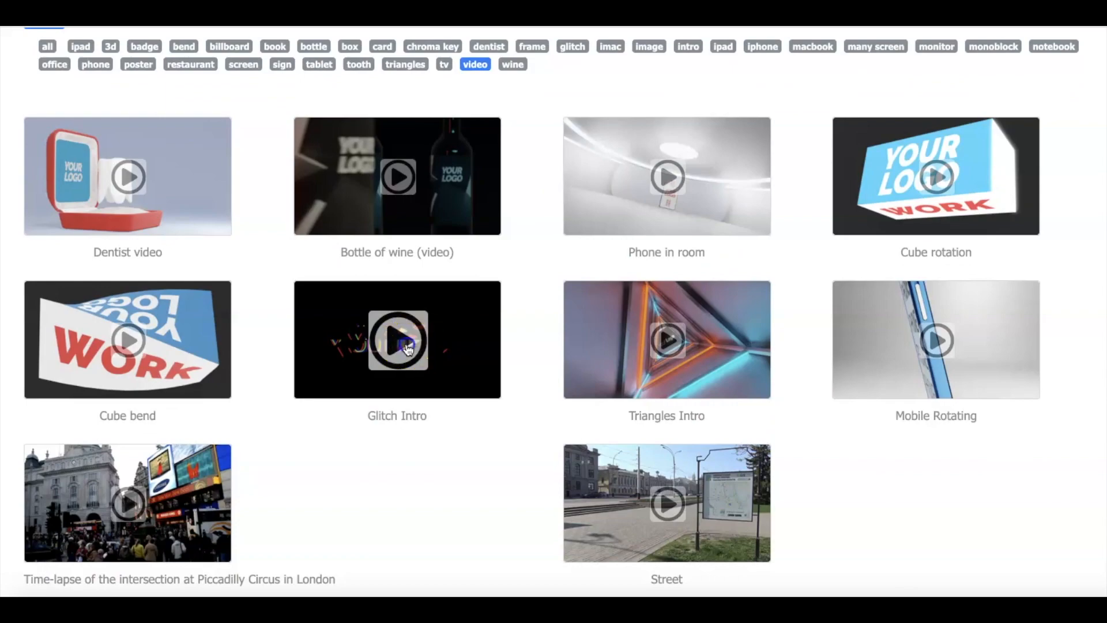
{"action": "left_click", "coordinate": [74, 554]}
{"action": "left_click", "coordinate": [79, 510]}
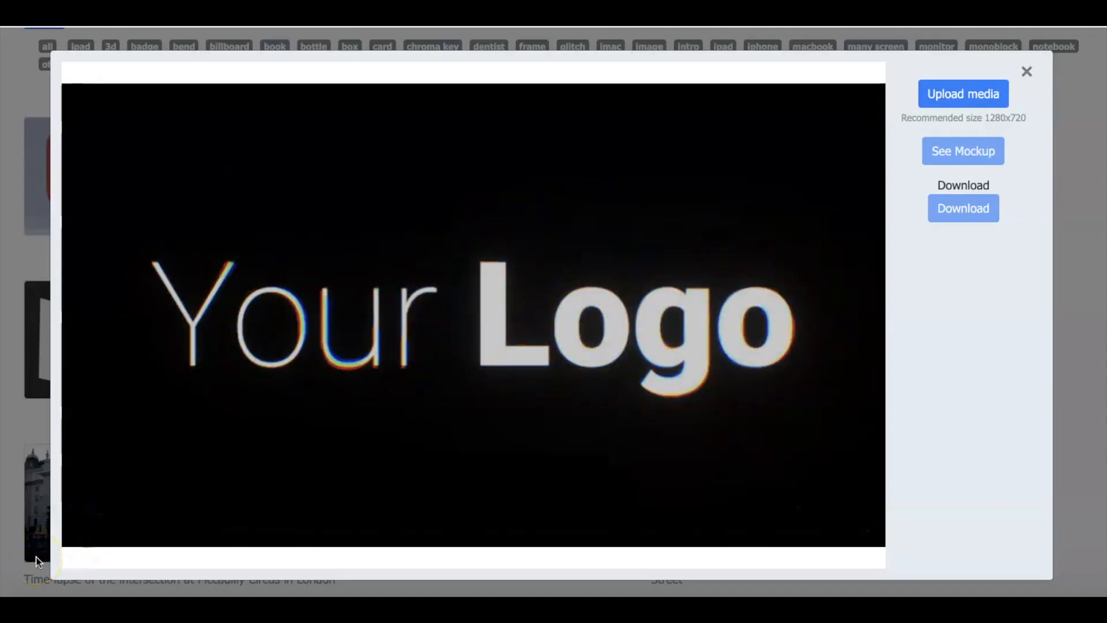
{"action": "left_click", "coordinate": [1026, 70]}
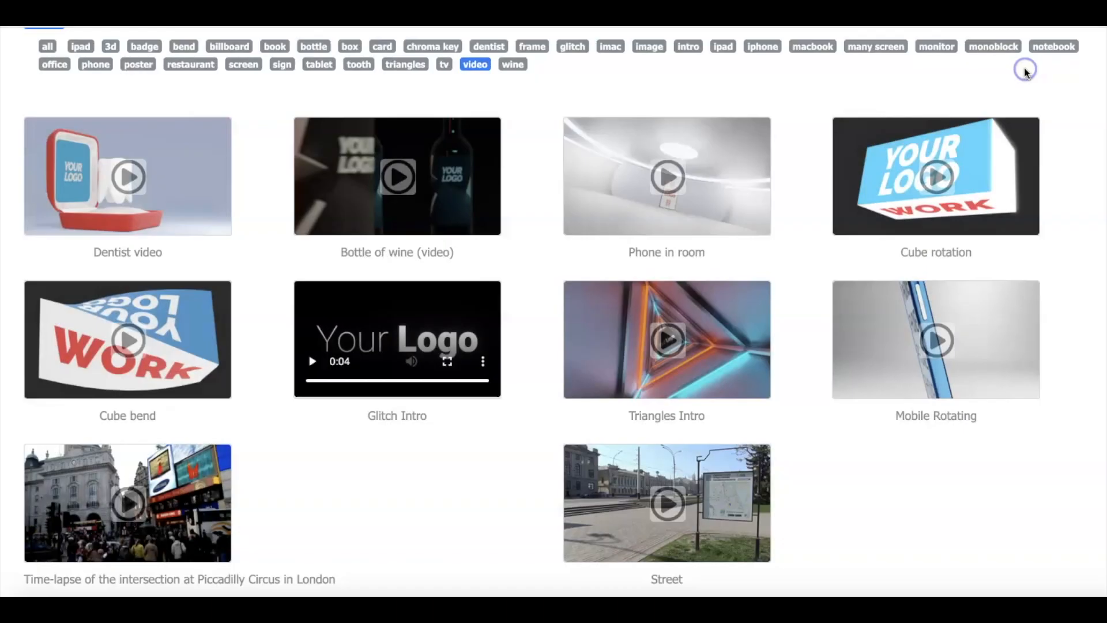
Play the Triangles Intro template video, view it at large size, and close the preview.
{"action": "left_click", "coordinate": [682, 336]}
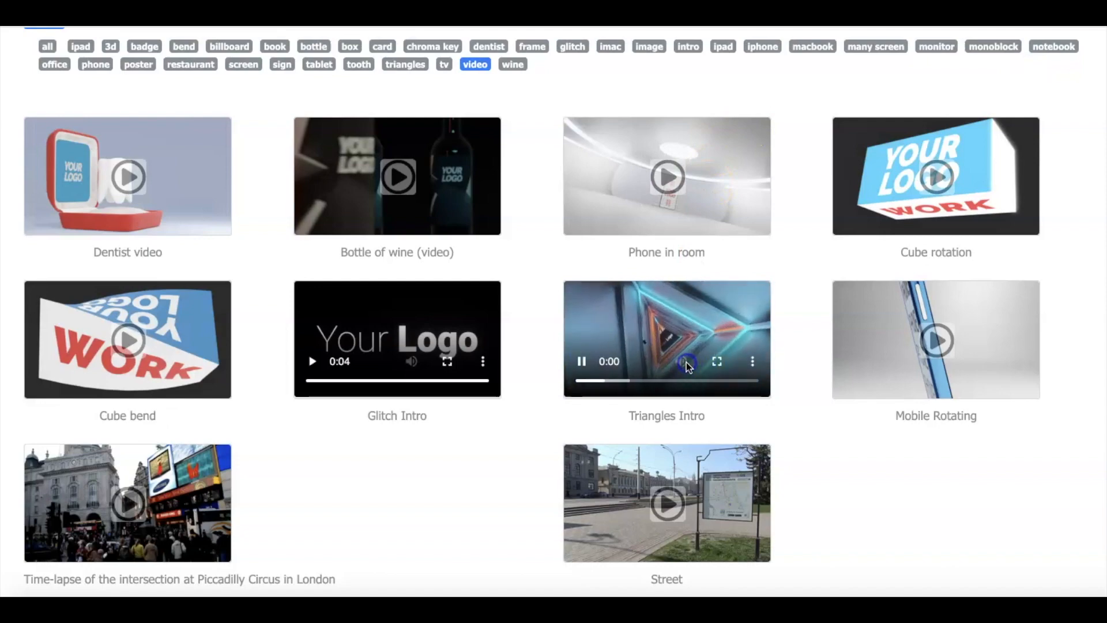
{"action": "left_click", "coordinate": [599, 344]}
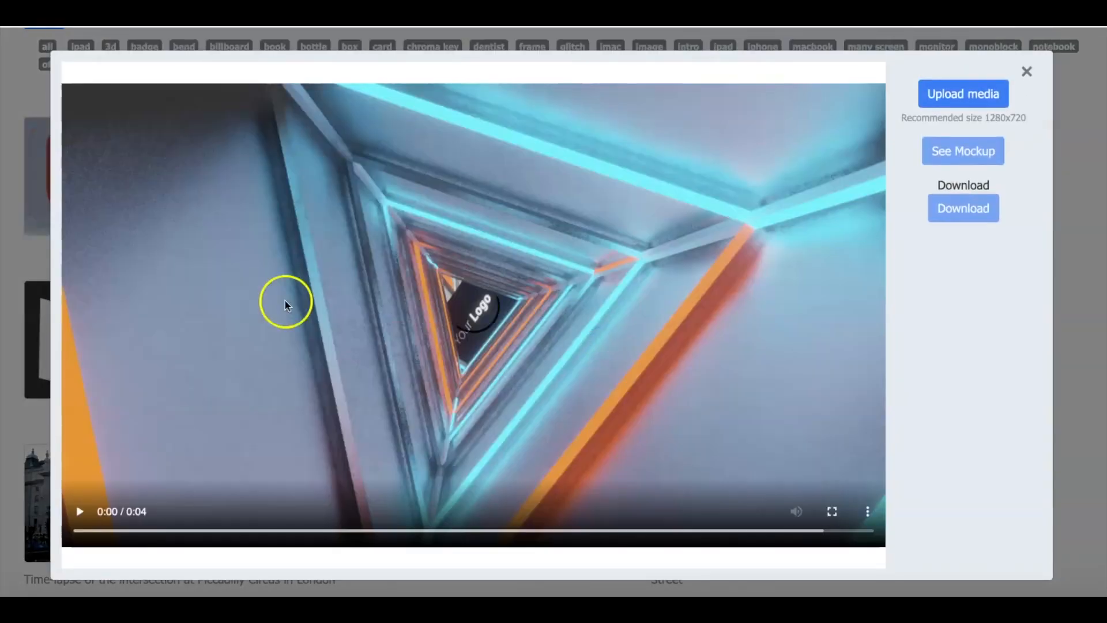
{"action": "left_click", "coordinate": [79, 513]}
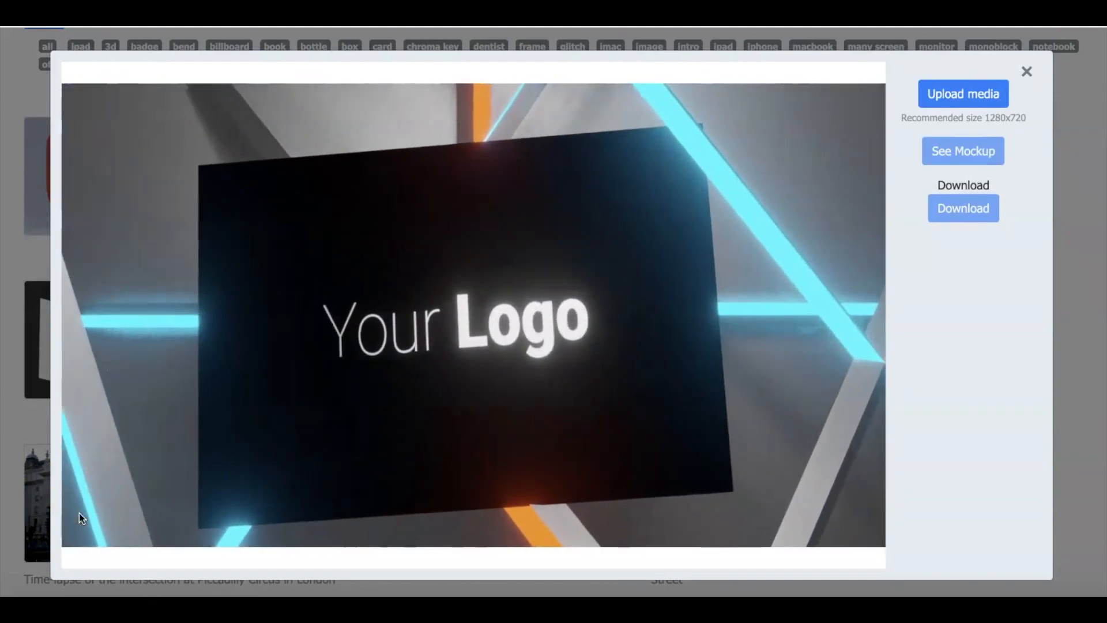
{"action": "left_click", "coordinate": [1026, 71]}
Look over the remaining video templates and play the Bottle of wine (video) preview.
{"action": "scroll", "coordinate": [1061, 148], "scroll_direction": "down", "scroll_amount": 1}
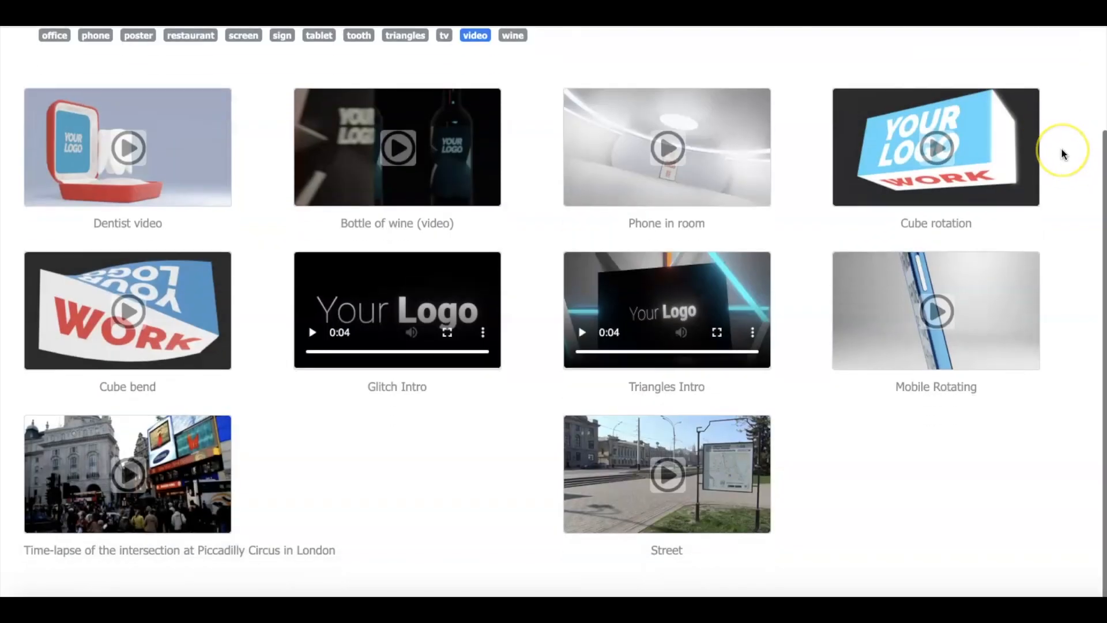
{"action": "scroll", "coordinate": [1060, 147], "scroll_direction": "up", "scroll_amount": 2}
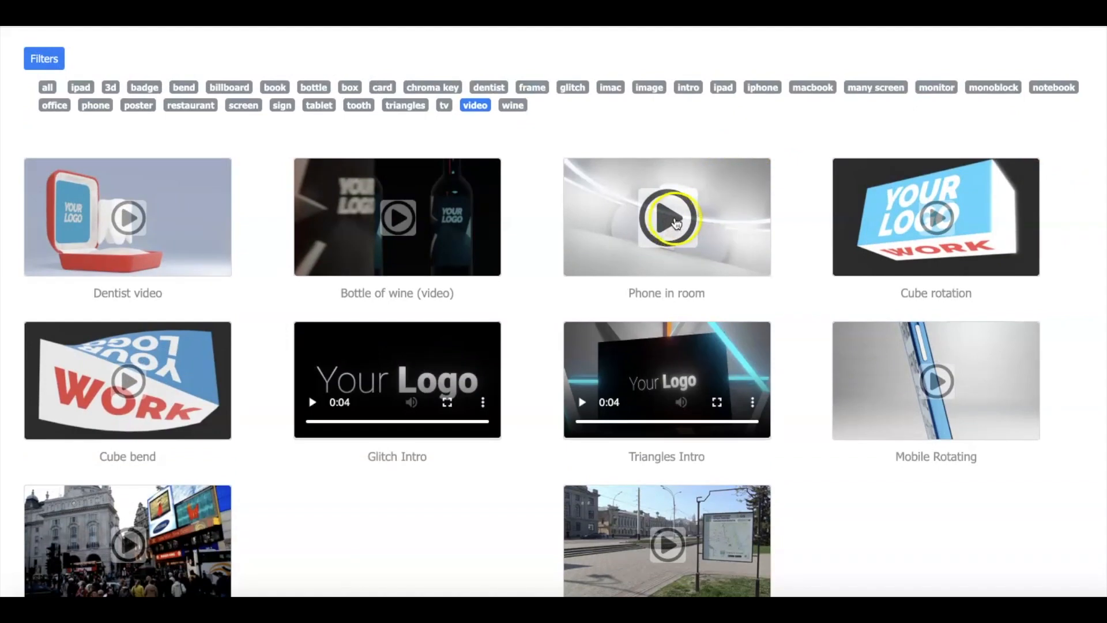
{"action": "left_click", "coordinate": [406, 220]}
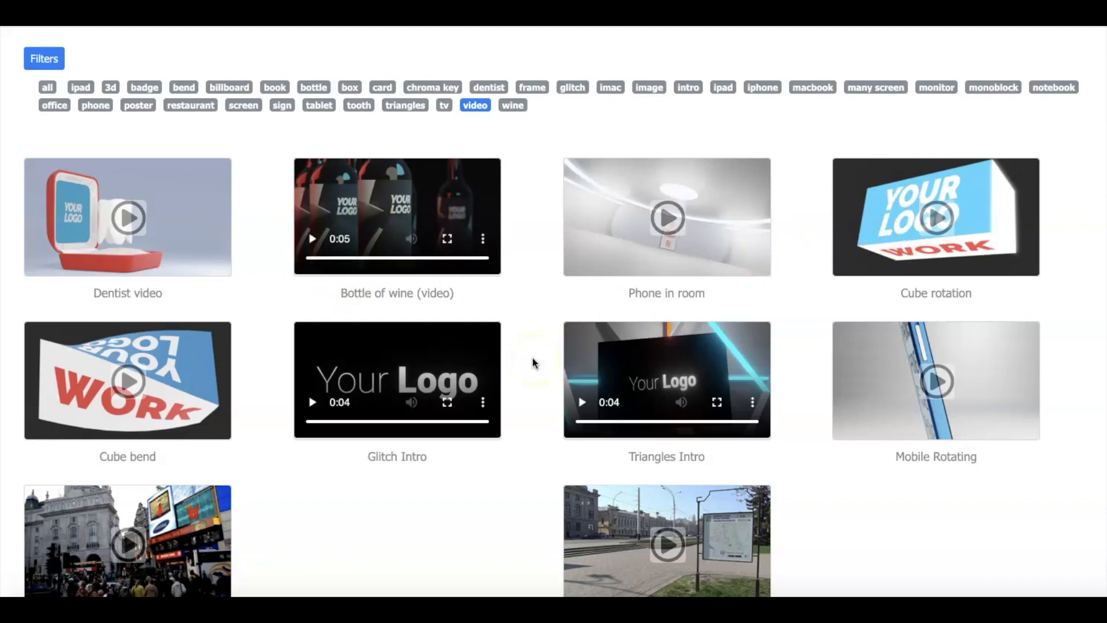
Open the Glitch Intro template and check the recommended size for uploaded media.
{"action": "left_click", "coordinate": [416, 372]}
{"action": "left_click", "coordinate": [413, 367]}
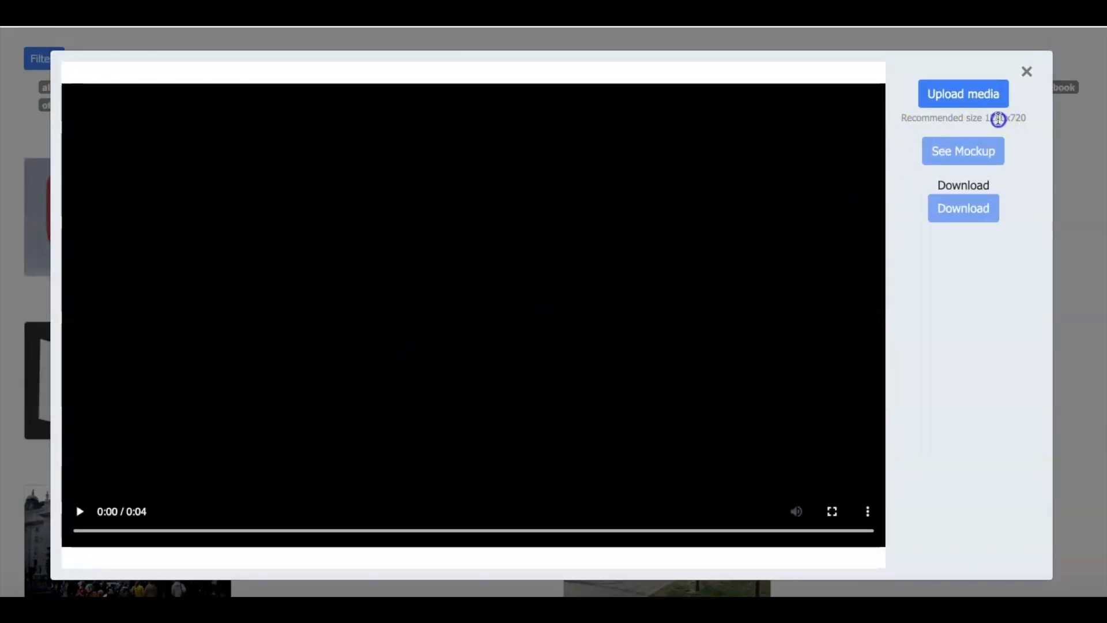
{"action": "left_click_drag", "start_coordinate": [981, 113], "coordinate": [1012, 116]}
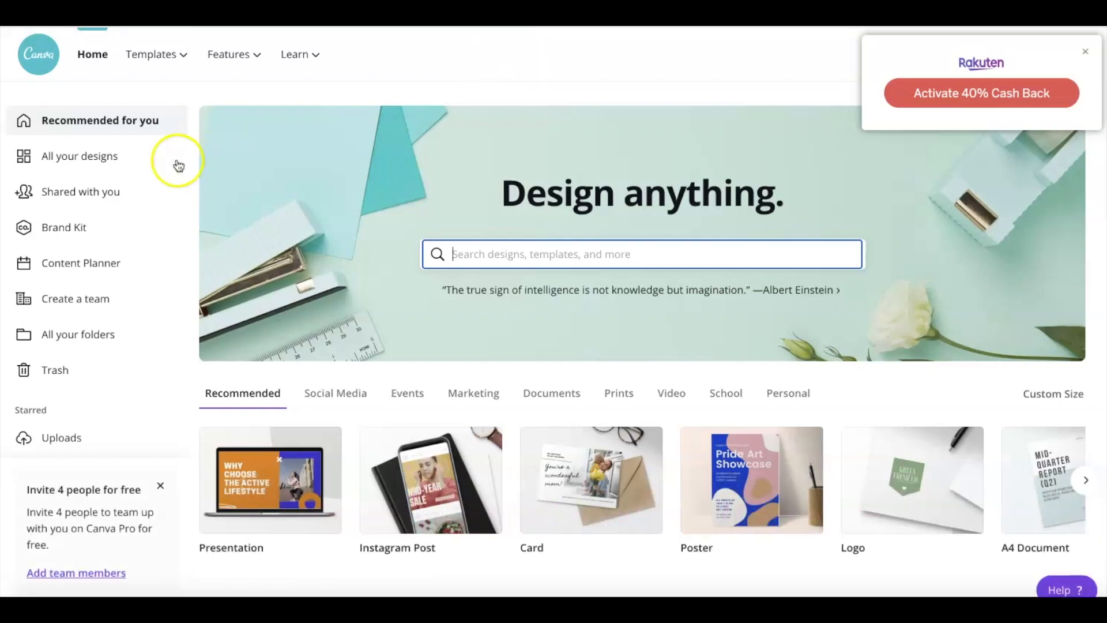
Dismiss the cash-back popup and create a new custom-size design of 1280 × 720 px.
{"action": "left_click", "coordinate": [1086, 53]}
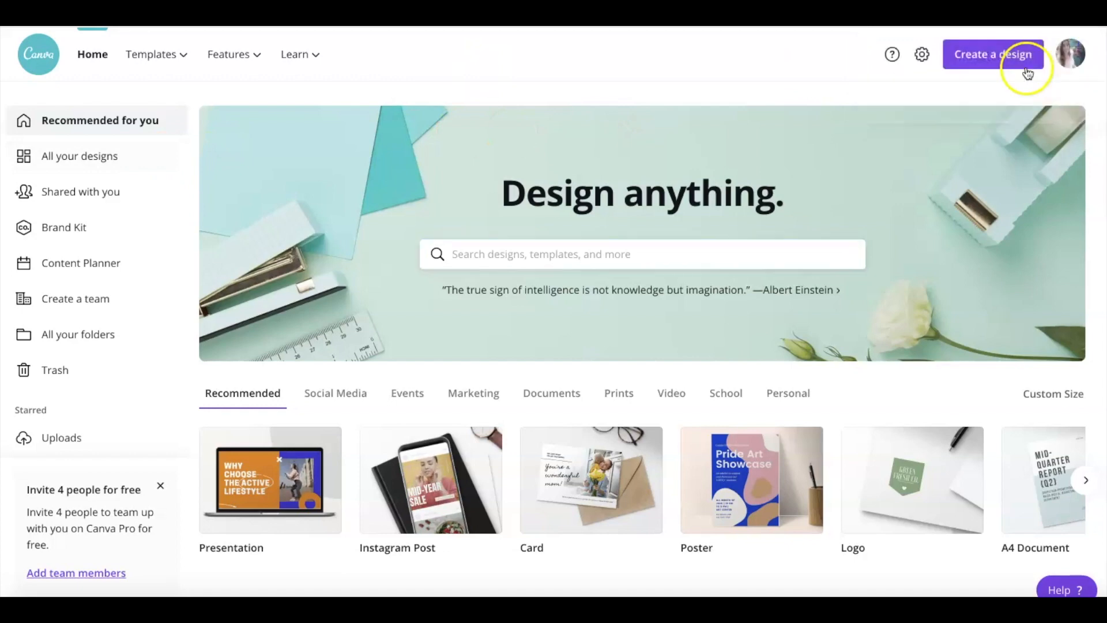
{"action": "left_click", "coordinate": [1002, 64]}
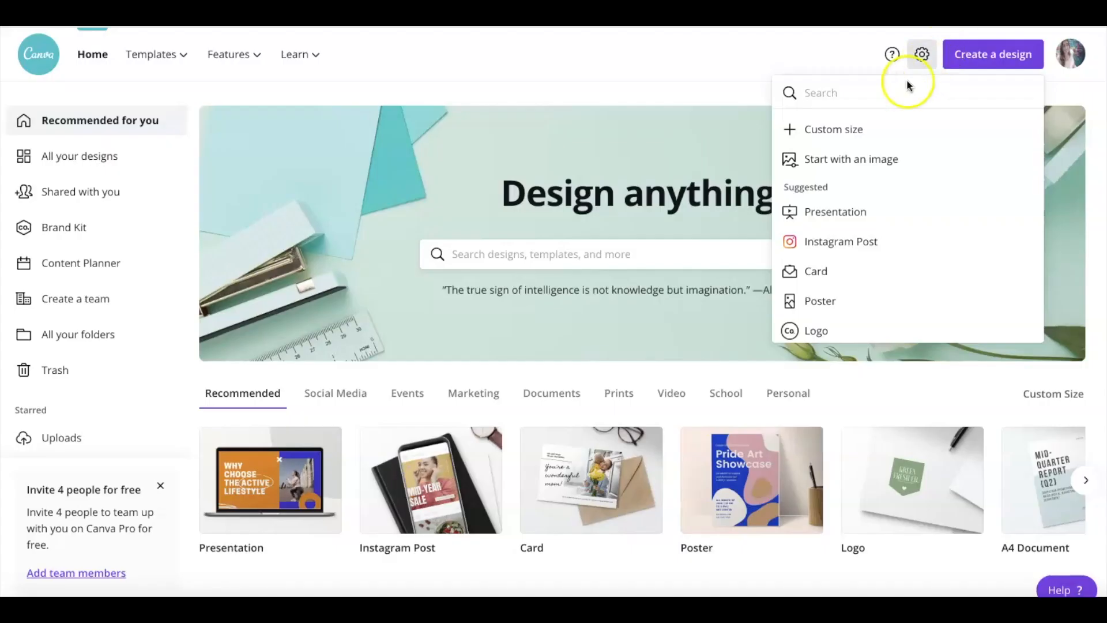
{"action": "left_click", "coordinate": [857, 131]}
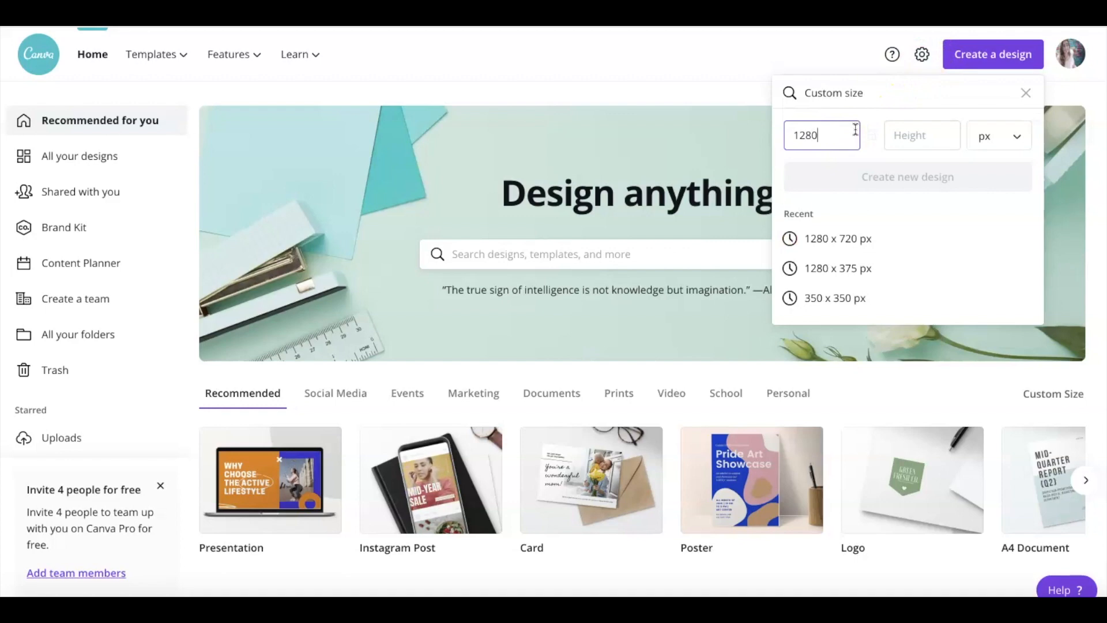
{"action": "left_click", "coordinate": [939, 139]}
{"action": "type", "text": "7"}
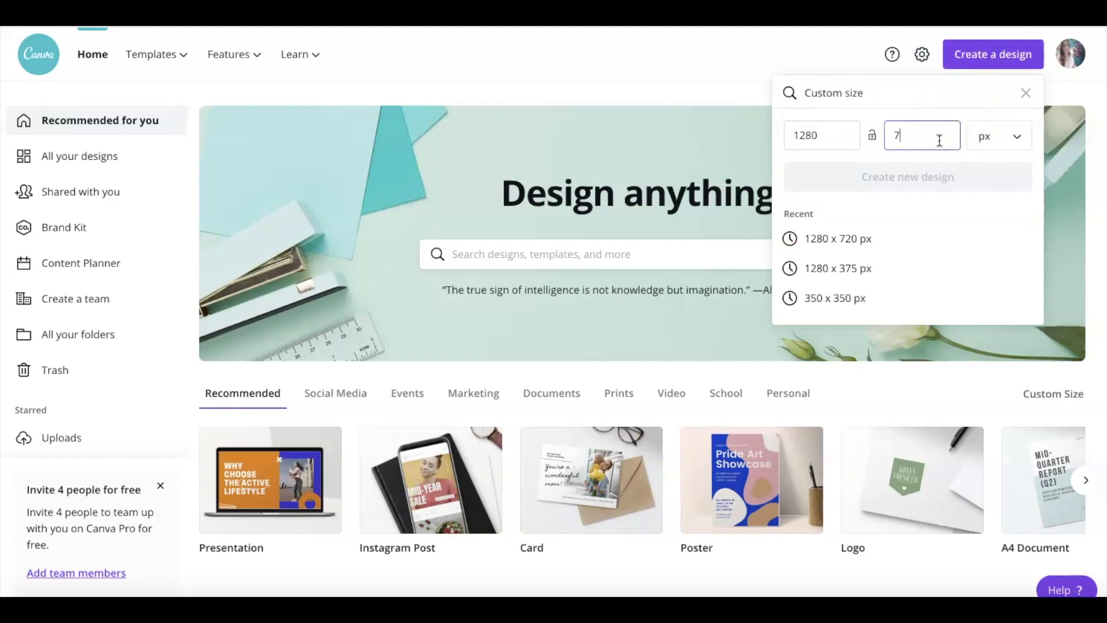
{"action": "type", "text": "20"}
{"action": "left_click", "coordinate": [962, 170]}
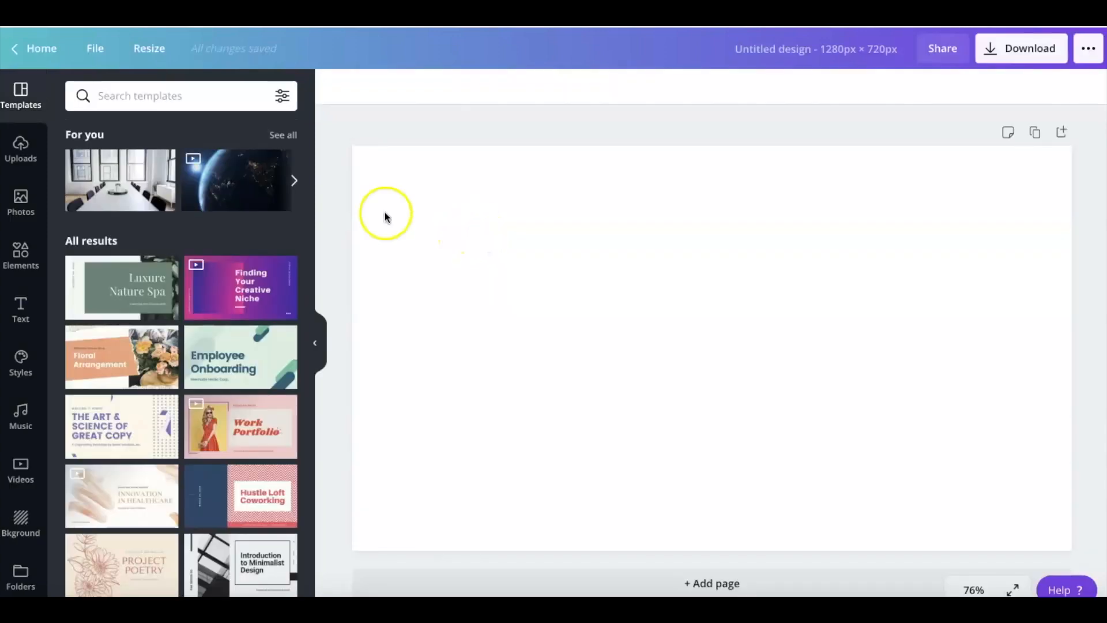
Add the uploaded three-gears image to the blank page and enlarge it to the page's full height, roughly centred.
{"action": "left_click", "coordinate": [19, 152]}
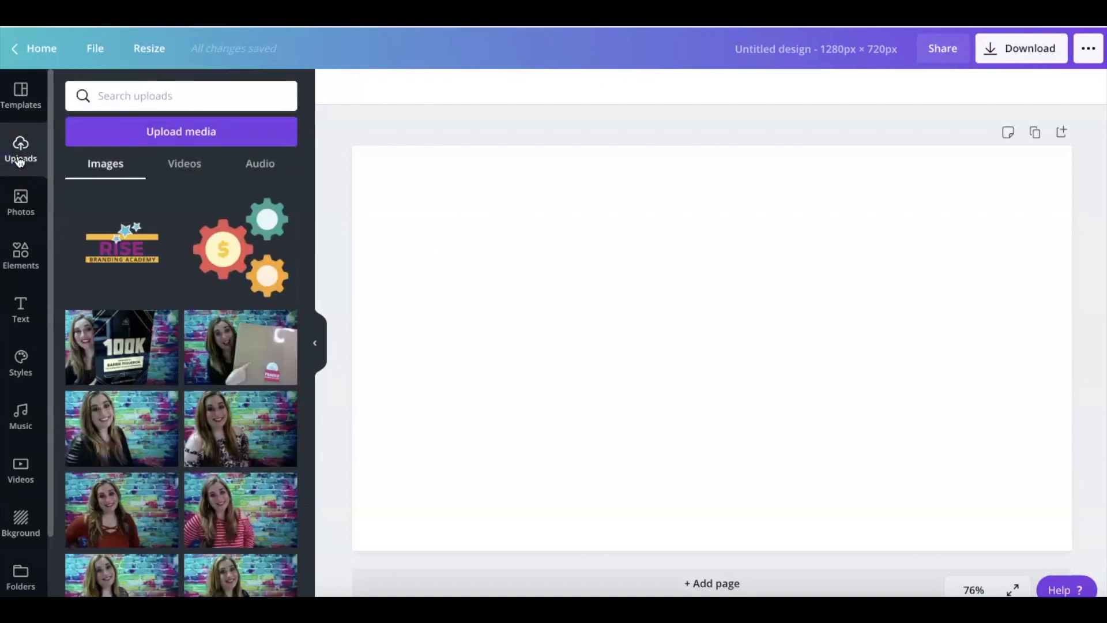
{"action": "left_click", "coordinate": [223, 248]}
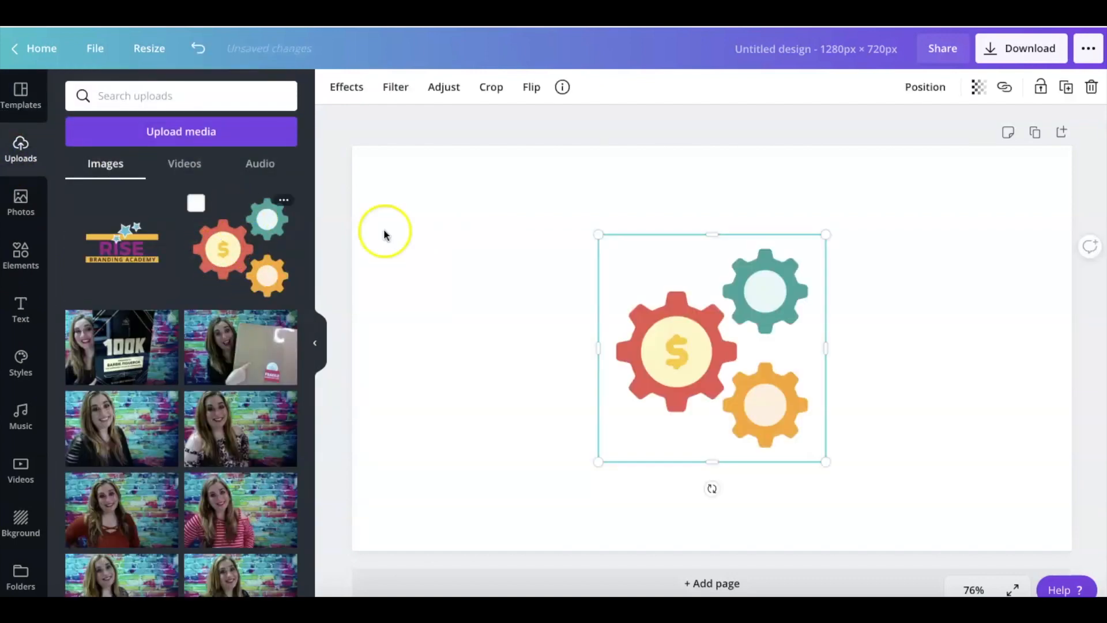
{"action": "left_click_drag", "start_coordinate": [600, 461], "coordinate": [519, 513]}
{"action": "left_click_drag", "start_coordinate": [827, 236], "coordinate": [902, 156]}
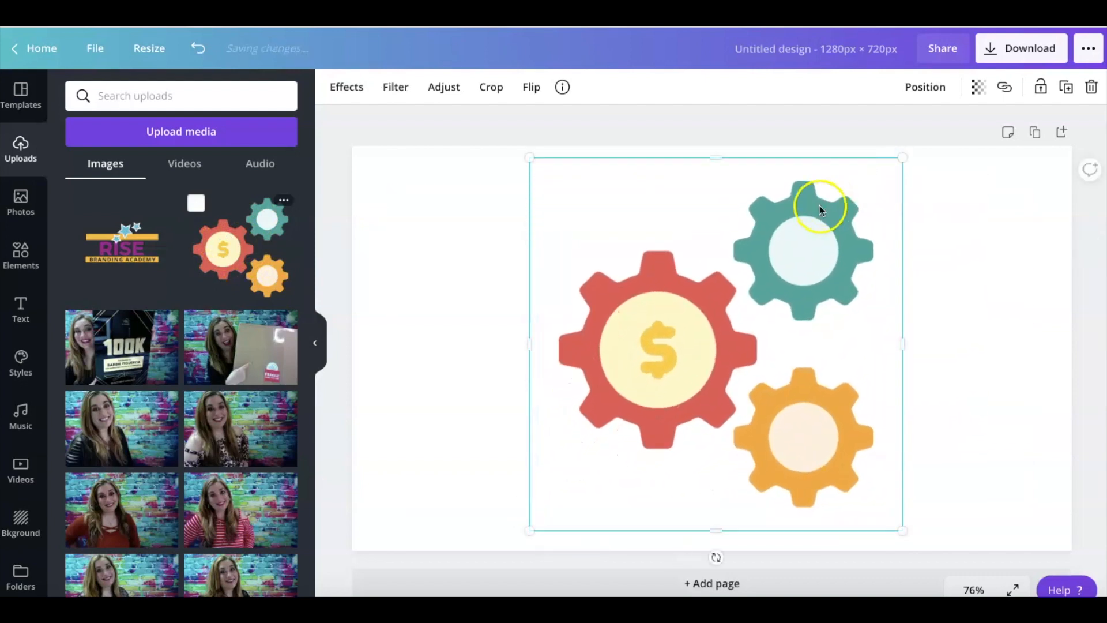
{"action": "left_click_drag", "start_coordinate": [797, 235], "coordinate": [782, 227]}
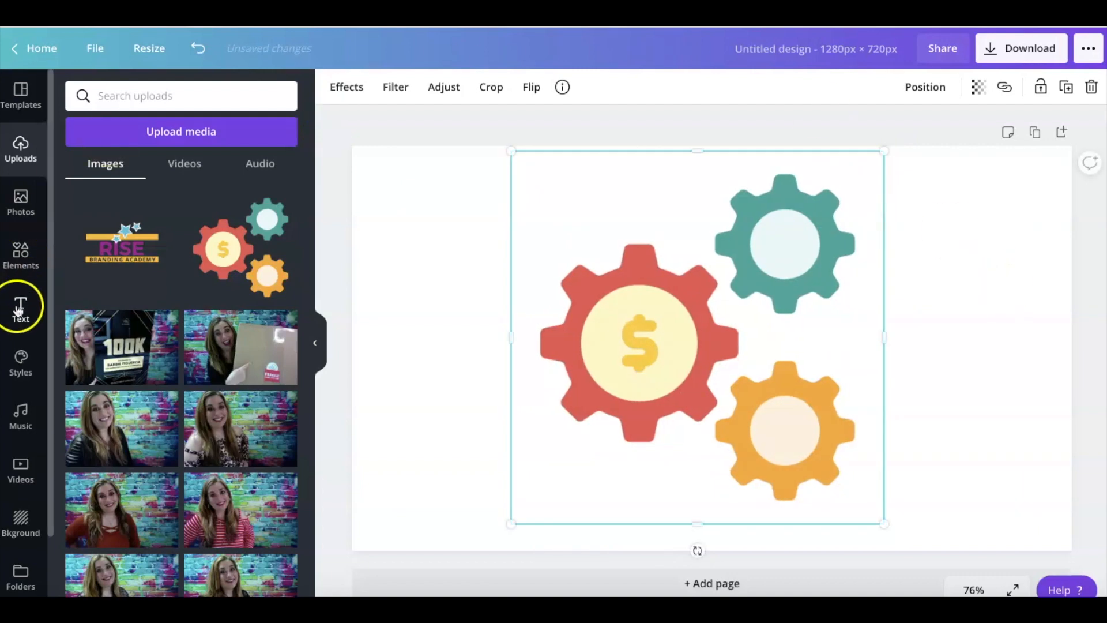
{"action": "left_click", "coordinate": [19, 311]}
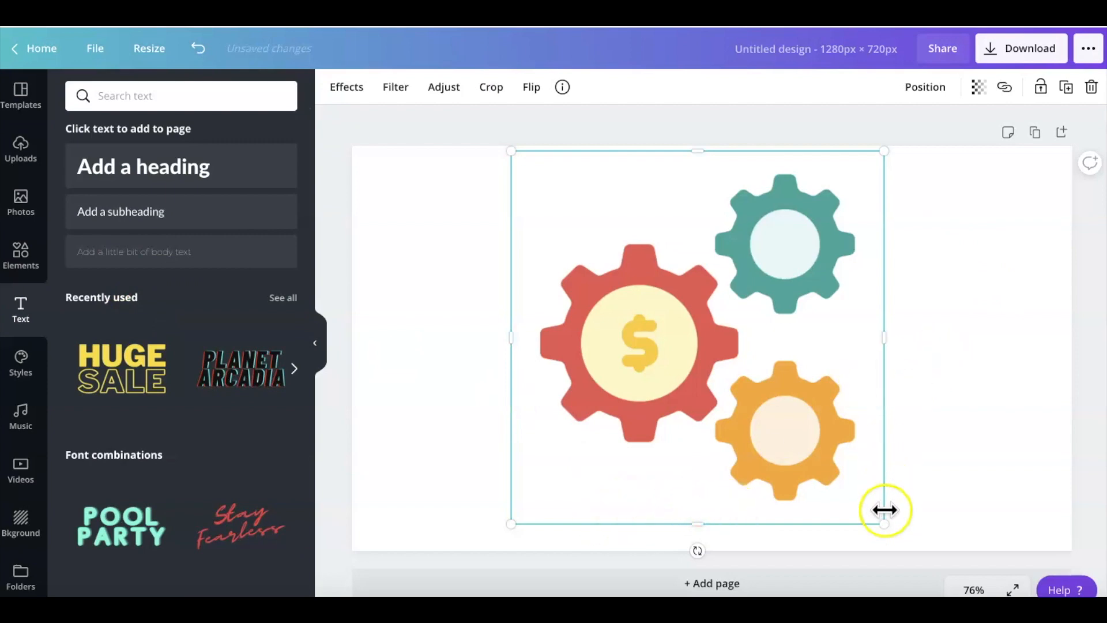
{"action": "left_click_drag", "start_coordinate": [886, 528], "coordinate": [909, 554]}
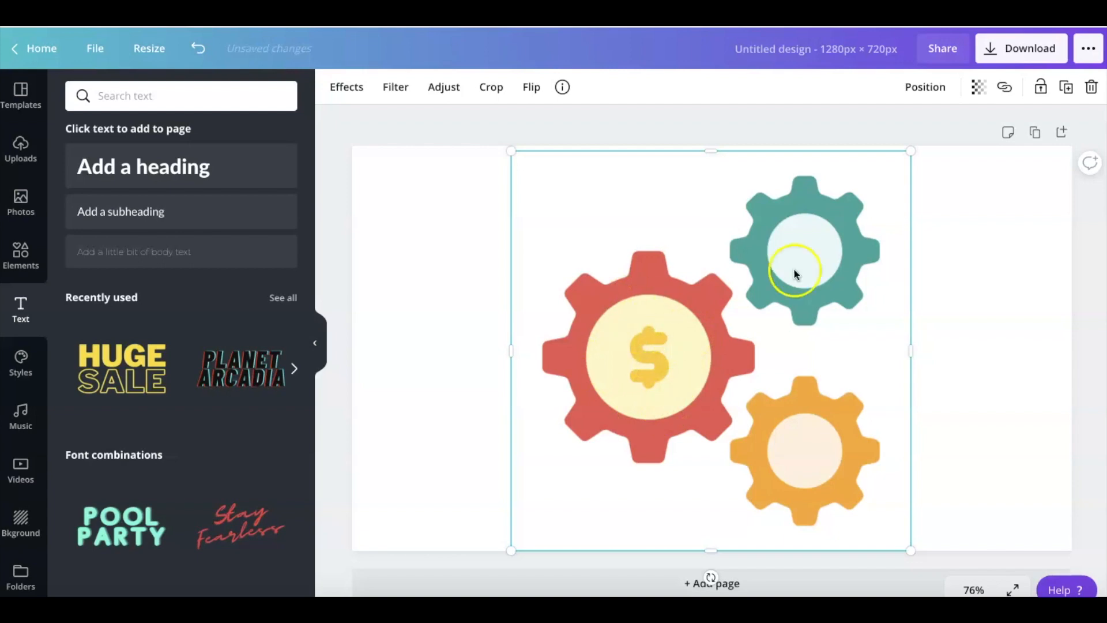
{"action": "left_click", "coordinate": [1007, 256]}
Name the design samplevideointro and open its download options.
{"action": "left_click", "coordinate": [787, 47]}
{"action": "key", "text": "BackSpace"}
{"action": "type", "text": "sam"}
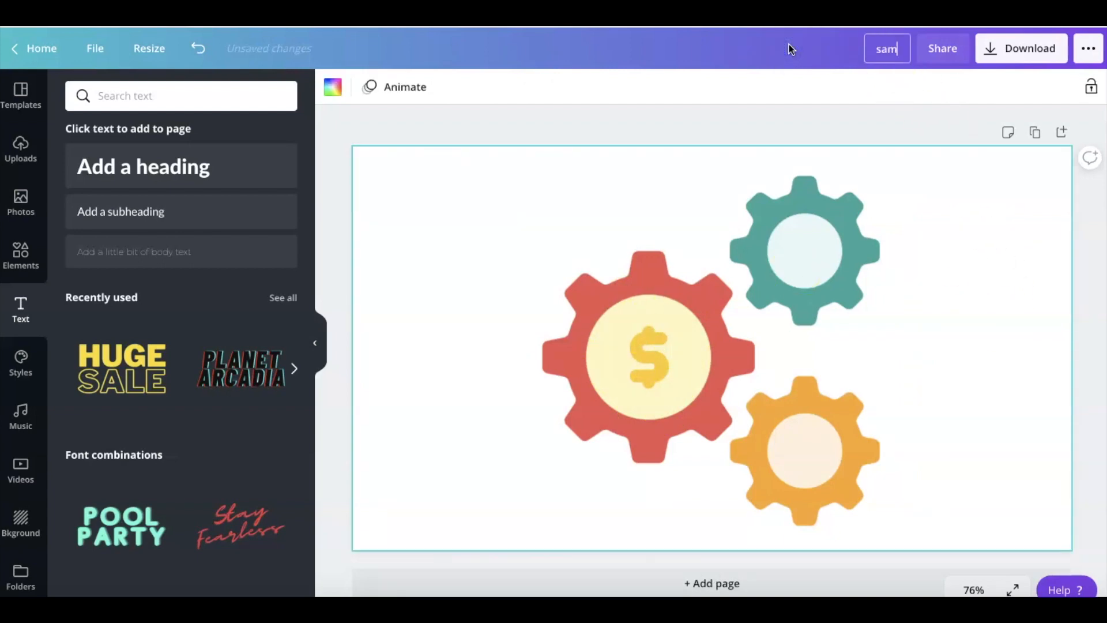
{"action": "type", "text": "plevideointro"}
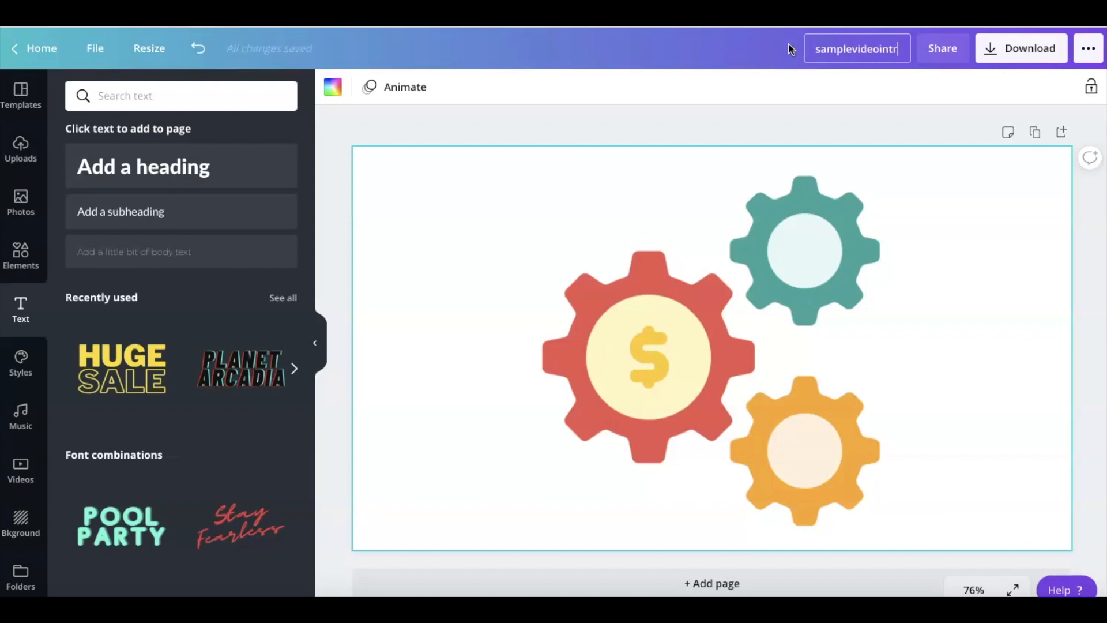
{"action": "left_click", "coordinate": [1015, 58]}
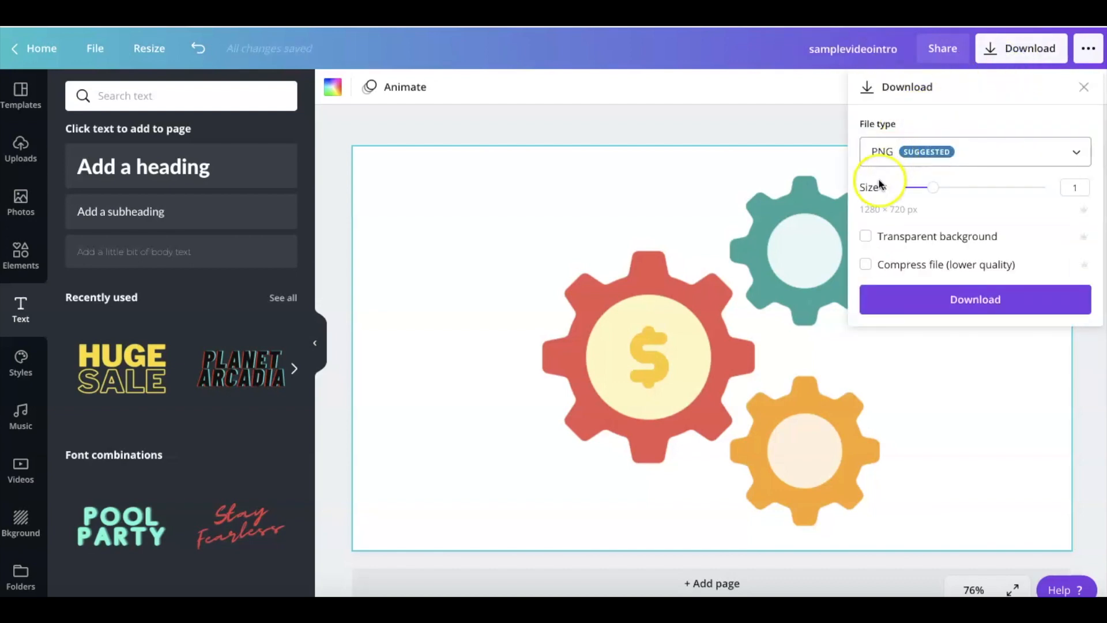
Download the design as a PNG with a transparent background and save it as samplevideointro in Downloads.
{"action": "left_click", "coordinate": [865, 238]}
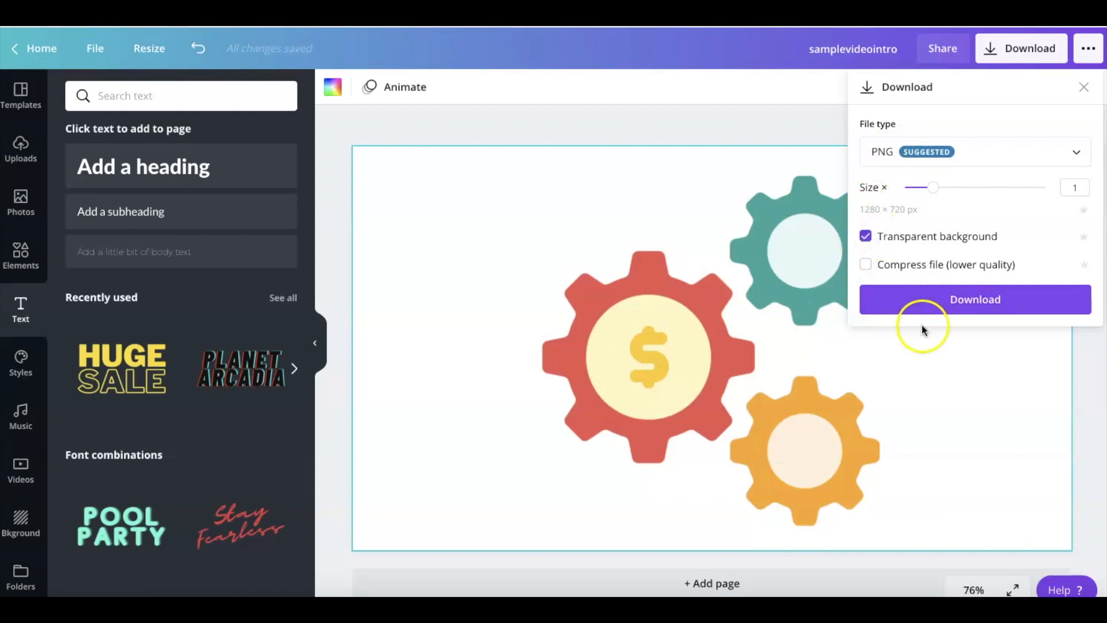
{"action": "left_click", "coordinate": [929, 305]}
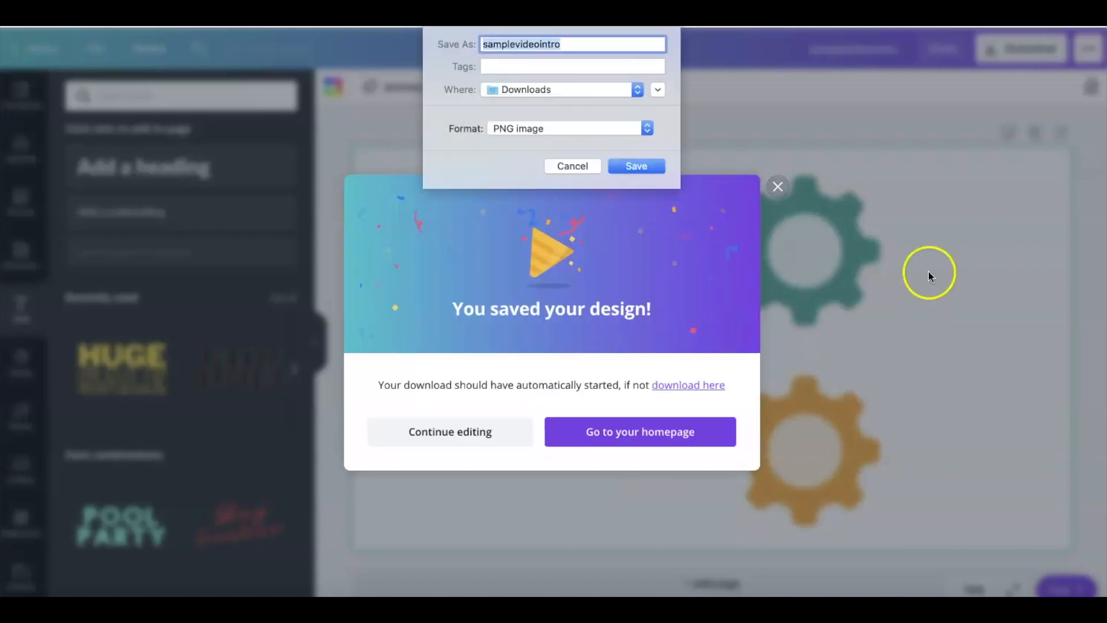
{"action": "left_click", "coordinate": [634, 166]}
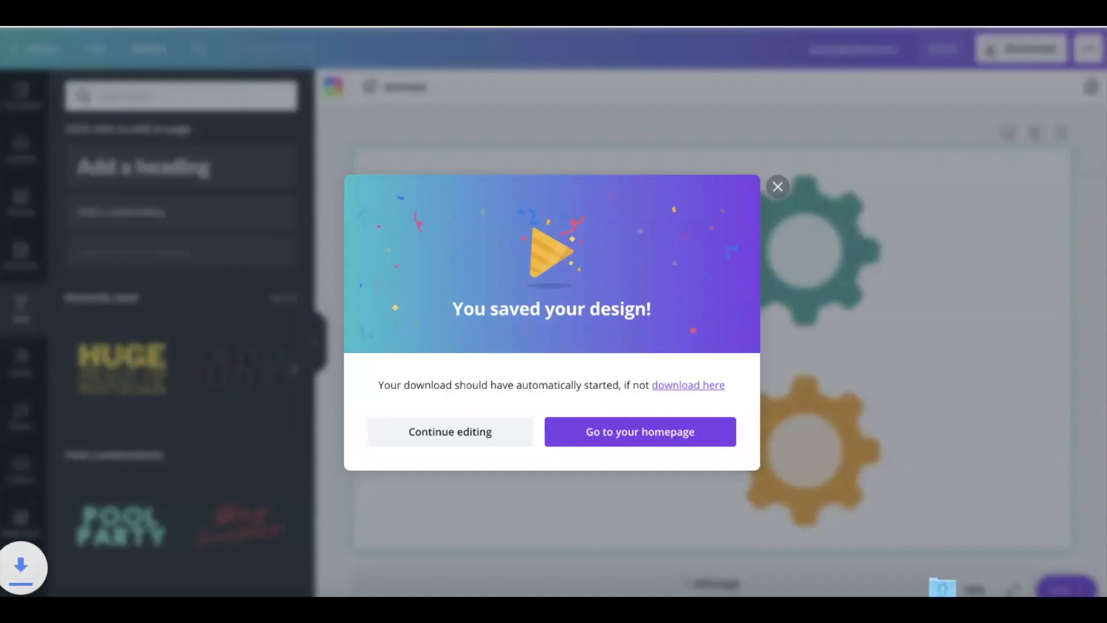
Switch to Mockup Studio, upload samplevideointro.png from Downloads as the Glitch Intro template's media, and confirm its placement.
{"action": "left_click", "coordinate": [231, 13]}
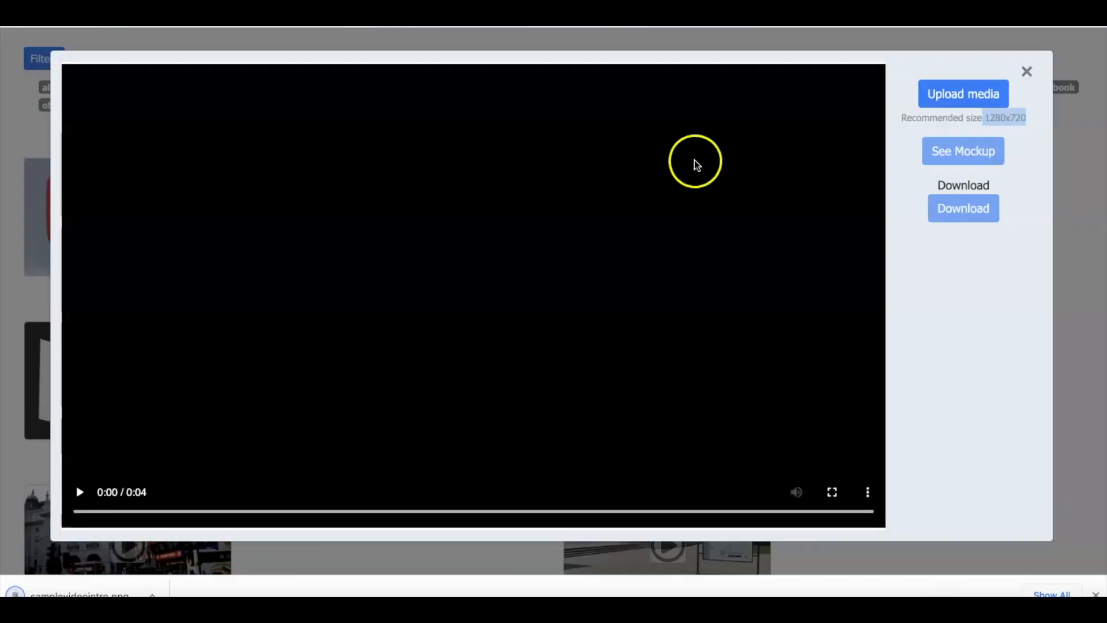
{"action": "left_click", "coordinate": [972, 94]}
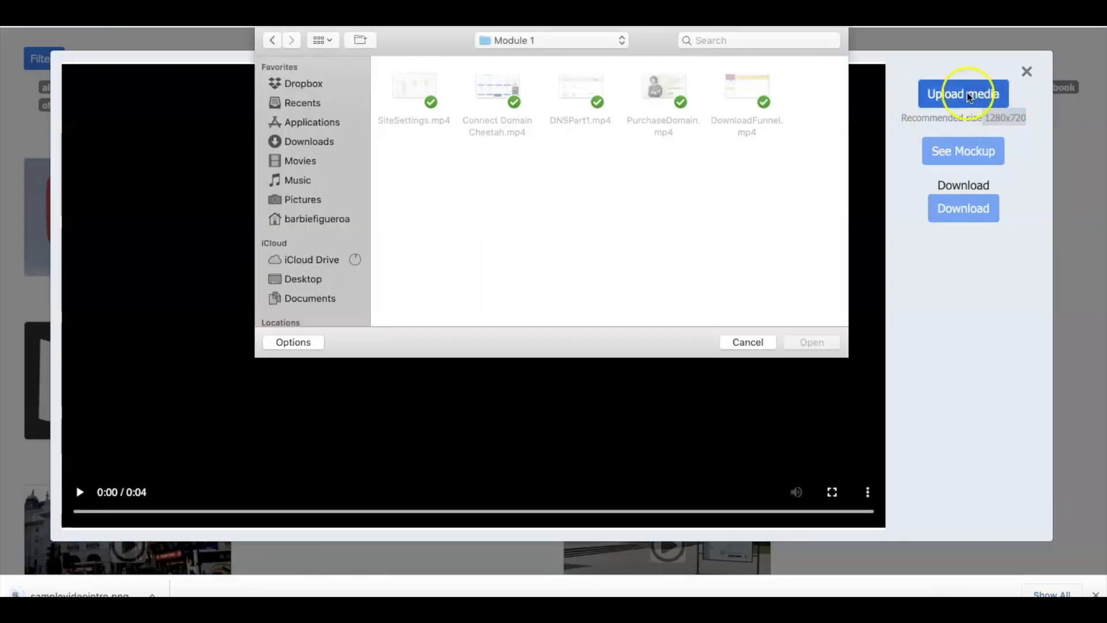
{"action": "left_click", "coordinate": [304, 141]}
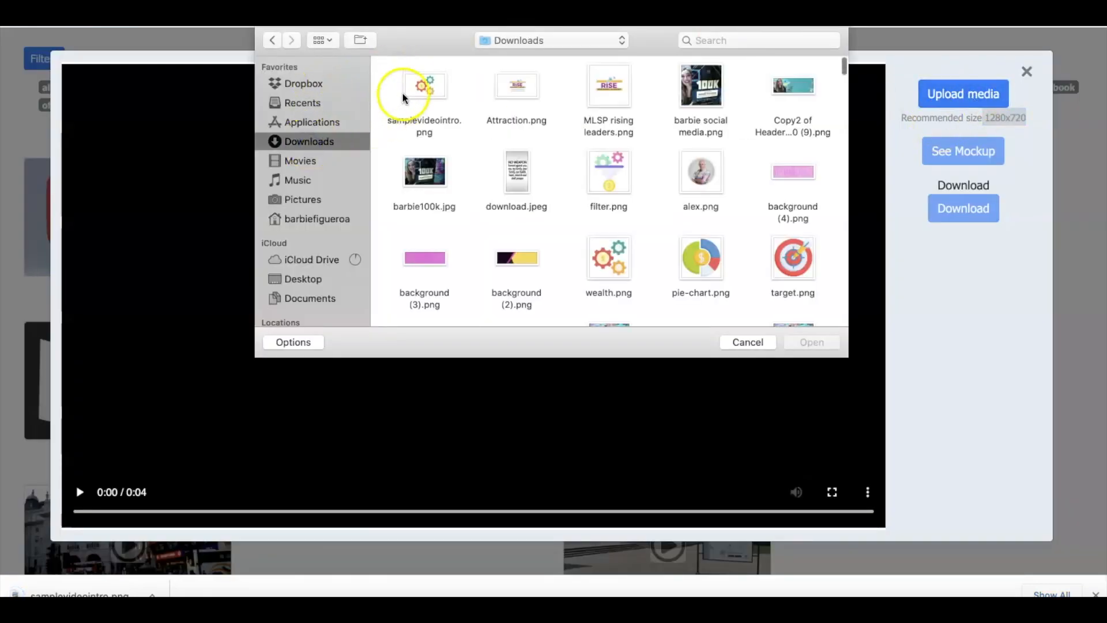
{"action": "left_click", "coordinate": [416, 80]}
{"action": "left_click", "coordinate": [810, 342]}
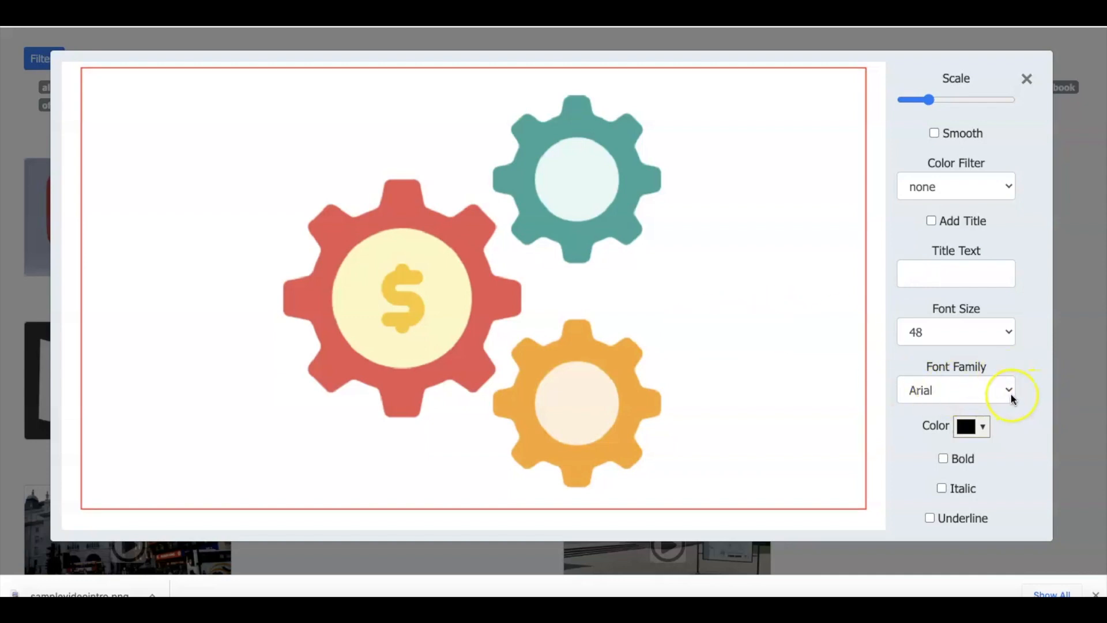
{"action": "scroll", "coordinate": [1011, 394], "scroll_direction": "down", "scroll_amount": 1}
{"action": "left_click", "coordinate": [956, 508]}
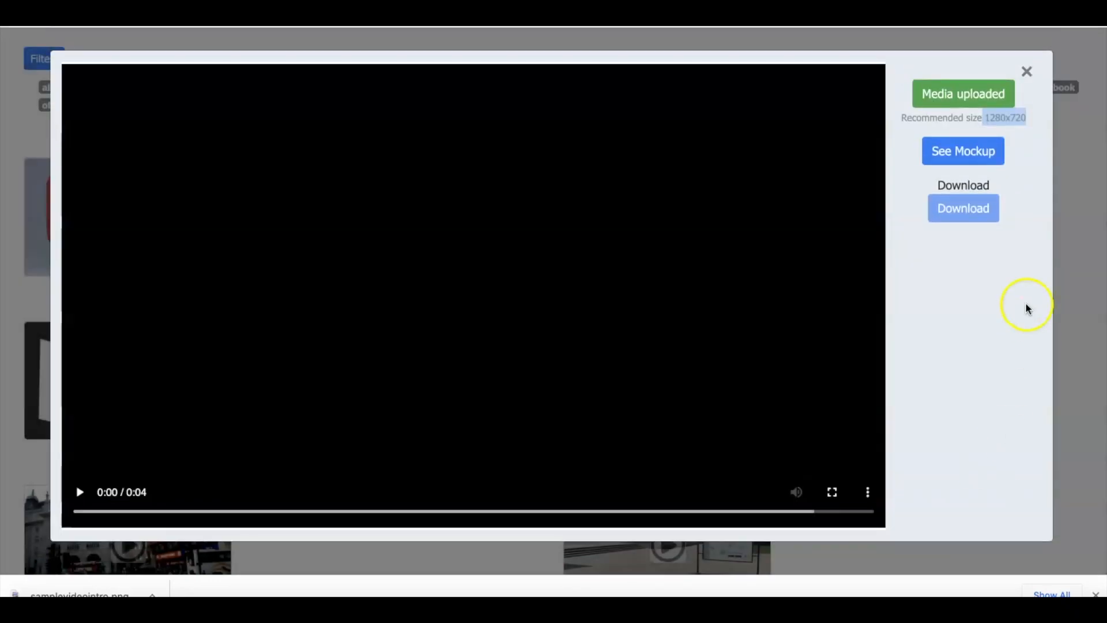
Generate the mockup with the uploaded gears image and play the resulting intro video.
{"action": "left_click", "coordinate": [974, 154]}
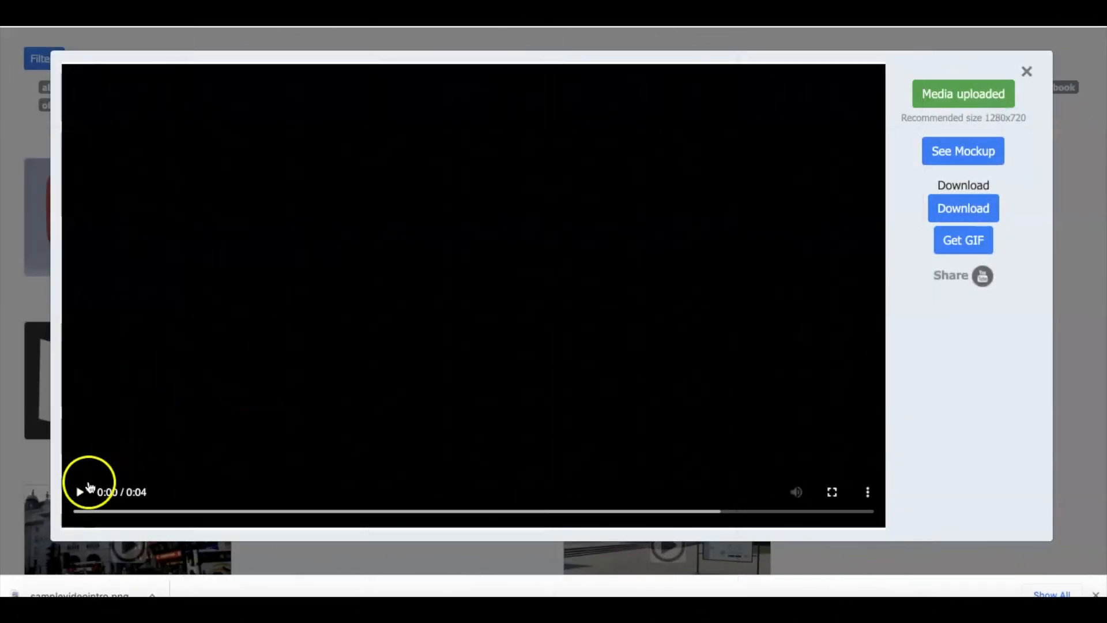
{"action": "left_click", "coordinate": [80, 493]}
{"action": "left_click", "coordinate": [81, 493]}
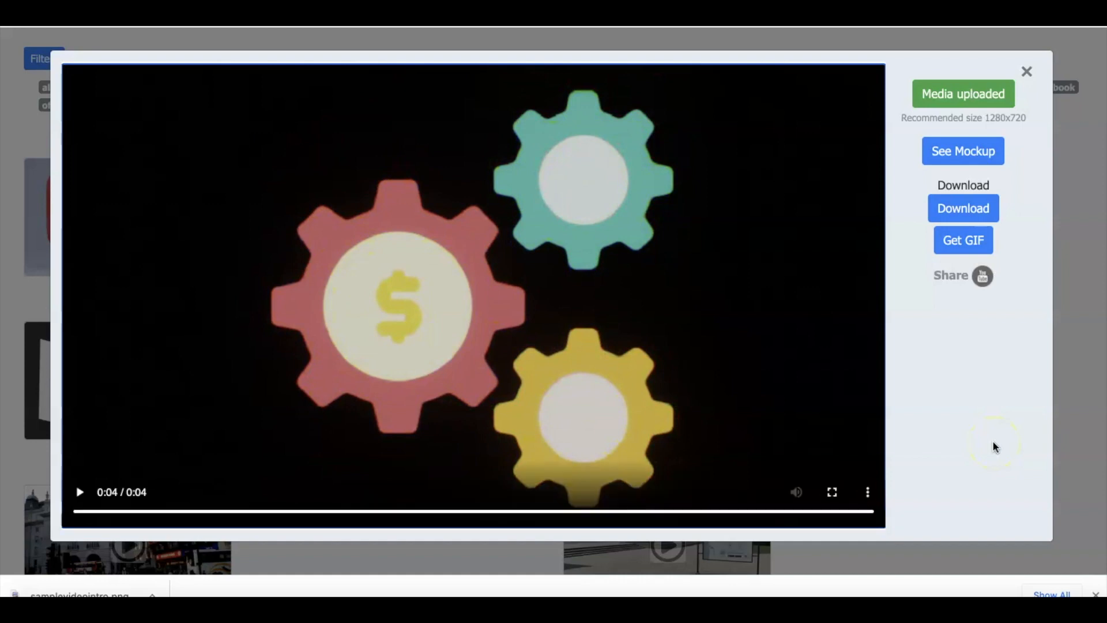
Download the generated intro video and save it as gearintro in MPEG-4 format in Downloads.
{"action": "left_click", "coordinate": [959, 206]}
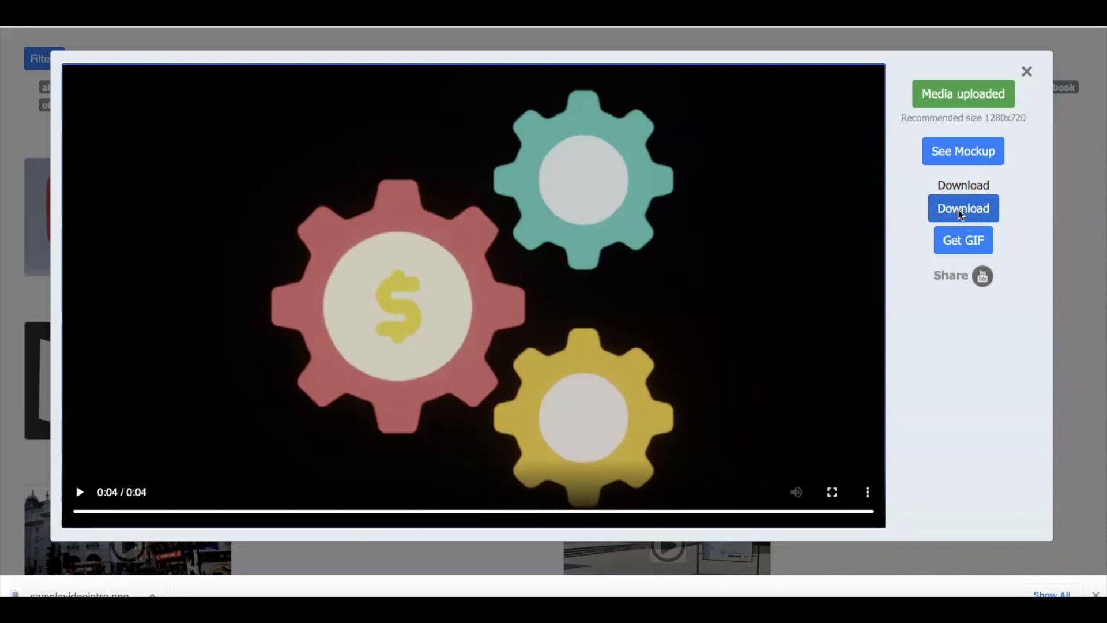
{"action": "left_click", "coordinate": [958, 208]}
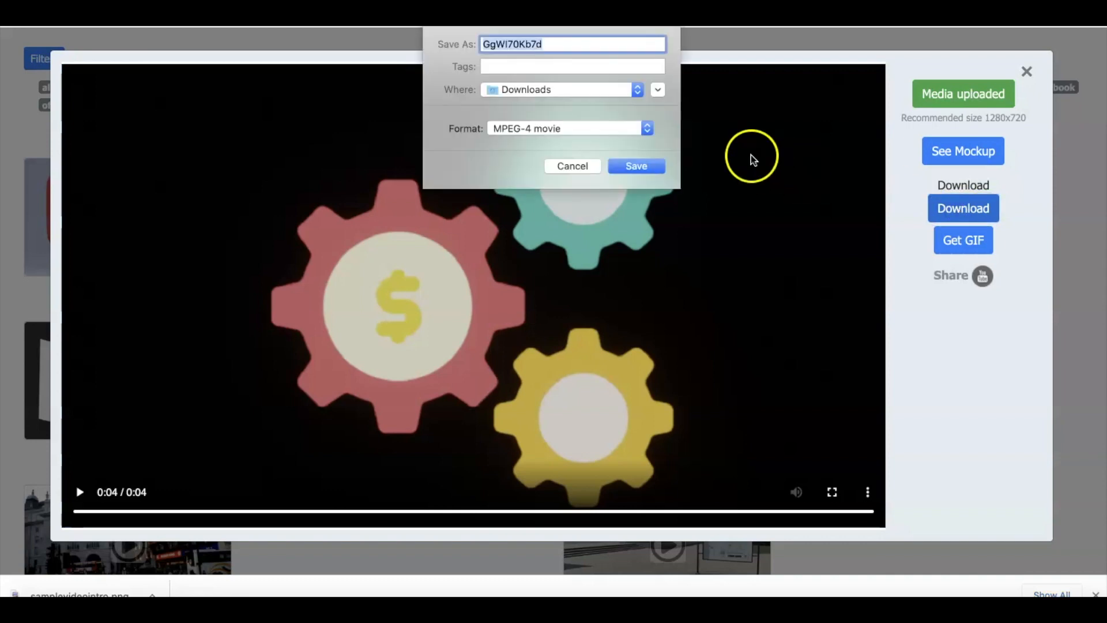
{"action": "type", "text": "gearintro"}
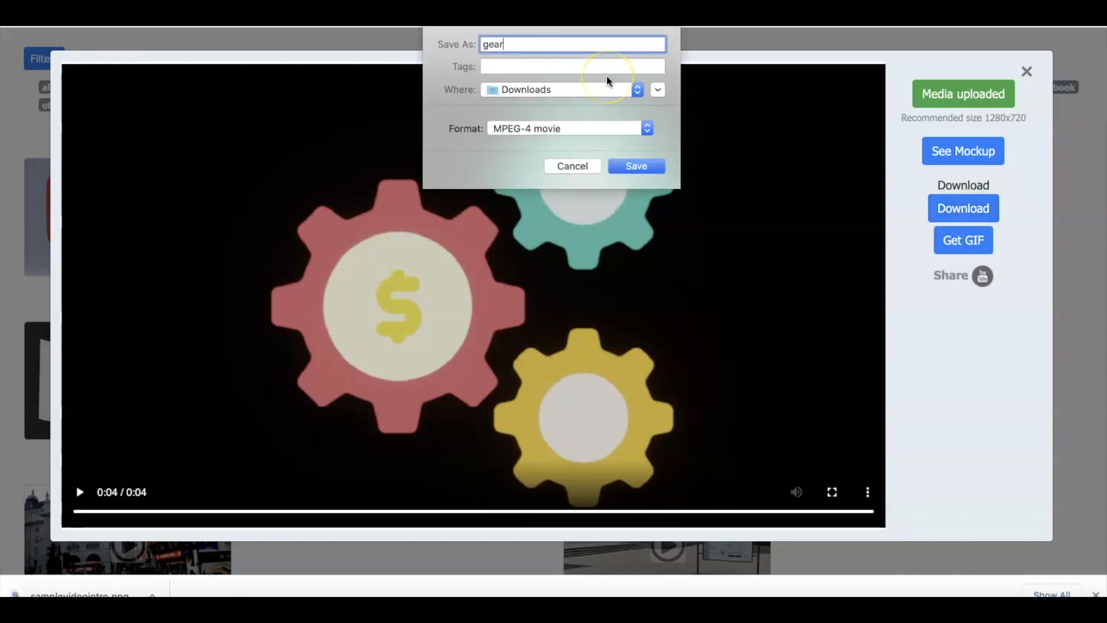
{"action": "left_click", "coordinate": [634, 165]}
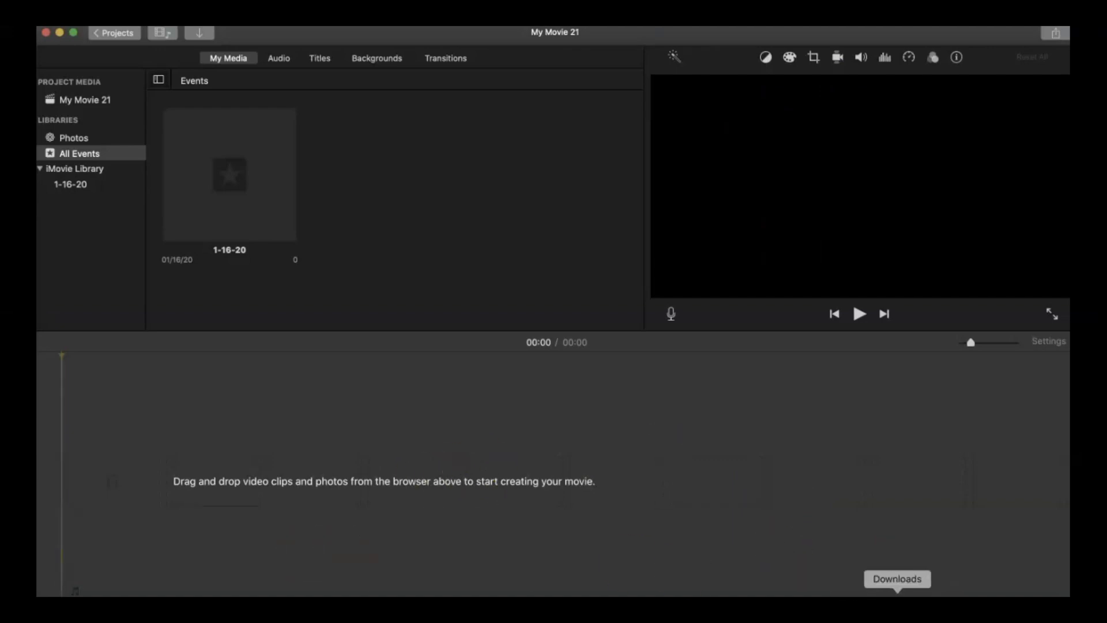
In iMovie, add the gearintro video from the Downloads folder to the empty timeline.
{"action": "left_click", "coordinate": [897, 602]}
{"action": "left_click_drag", "start_coordinate": [473, 184], "coordinate": [206, 514]}
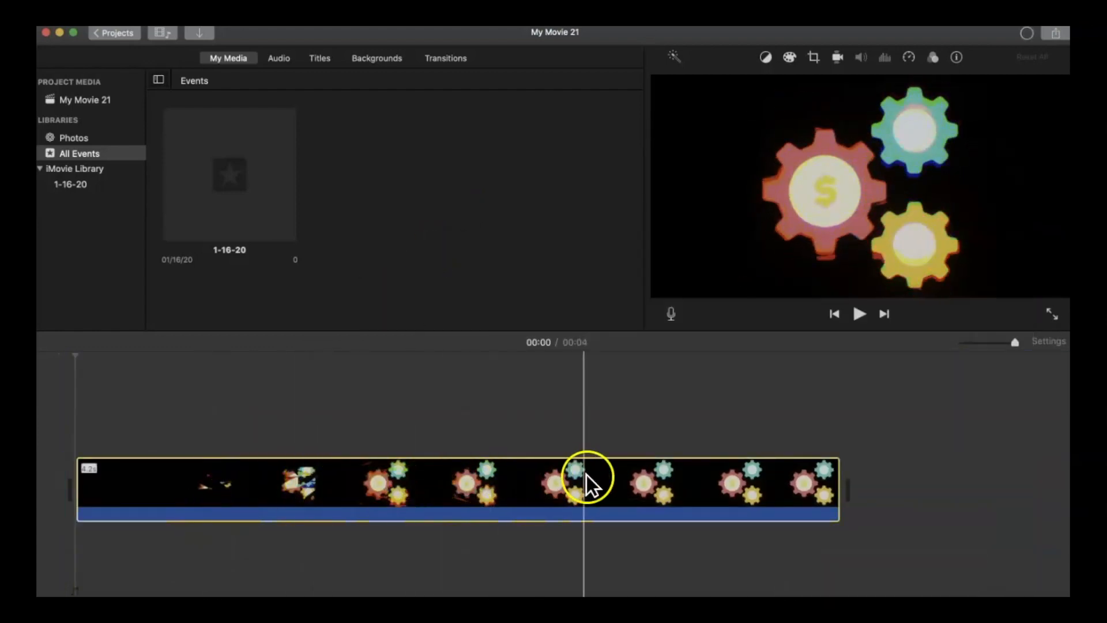
Audition several sound effects and add Star Drive Engaged beneath the gears clip, aligned with the clip's start.
{"action": "left_click", "coordinate": [279, 60]}
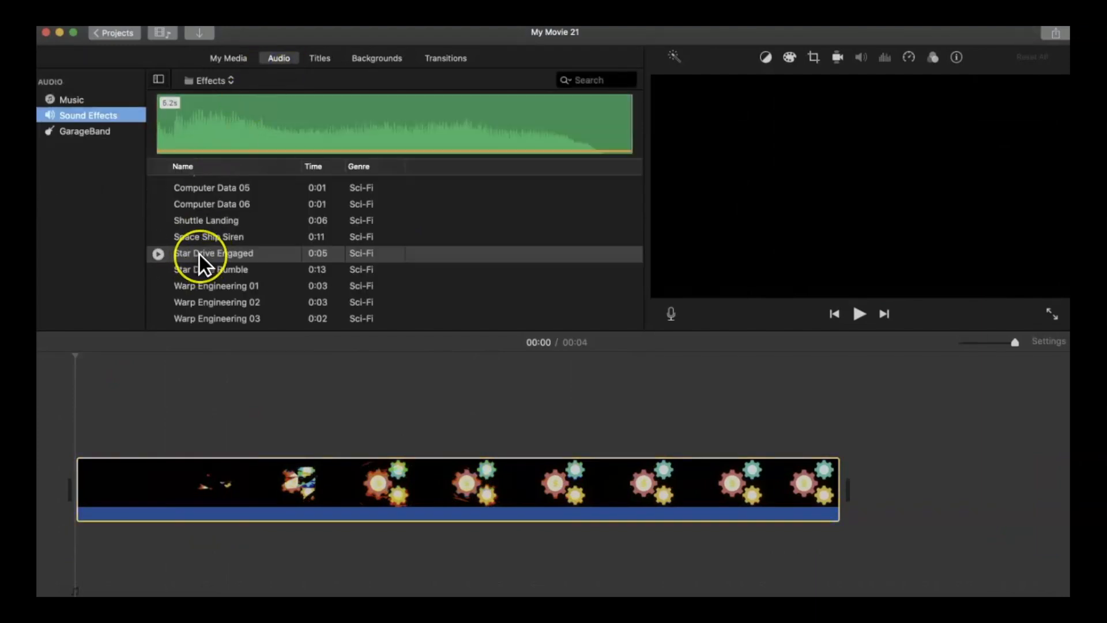
{"action": "left_click", "coordinate": [157, 253]}
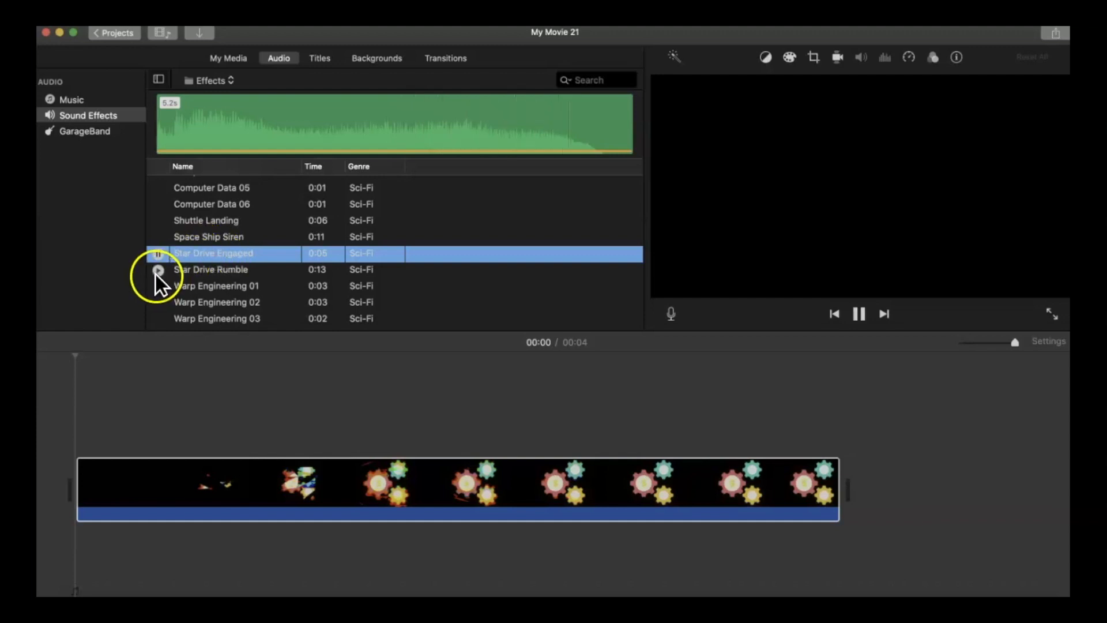
{"action": "left_click", "coordinate": [209, 483]}
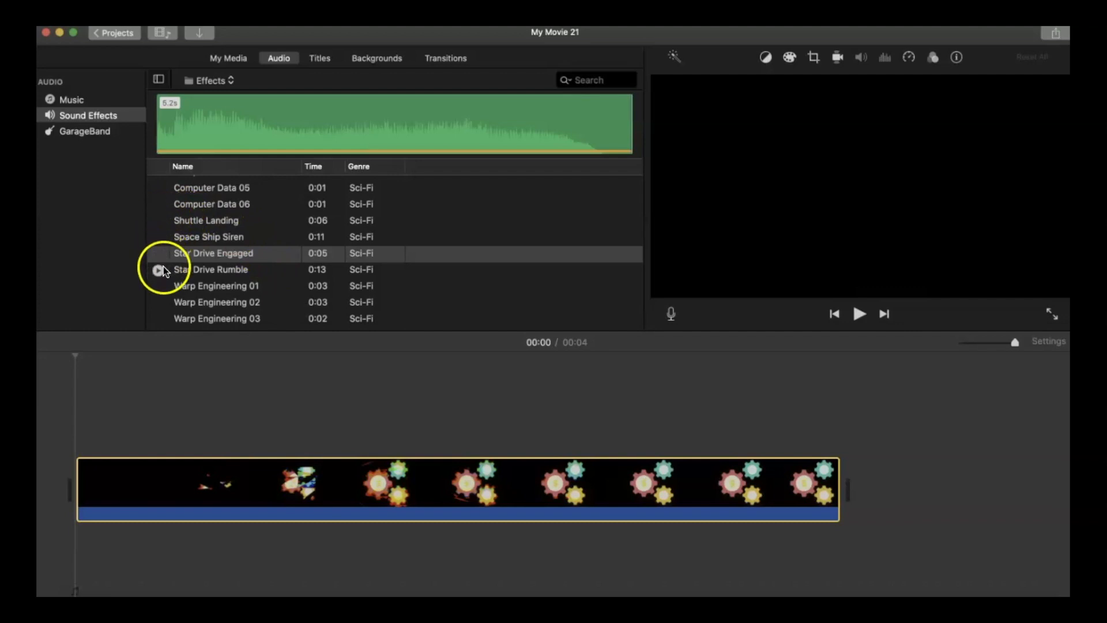
{"action": "scroll", "coordinate": [182, 293], "scroll_direction": "down", "scroll_amount": 1}
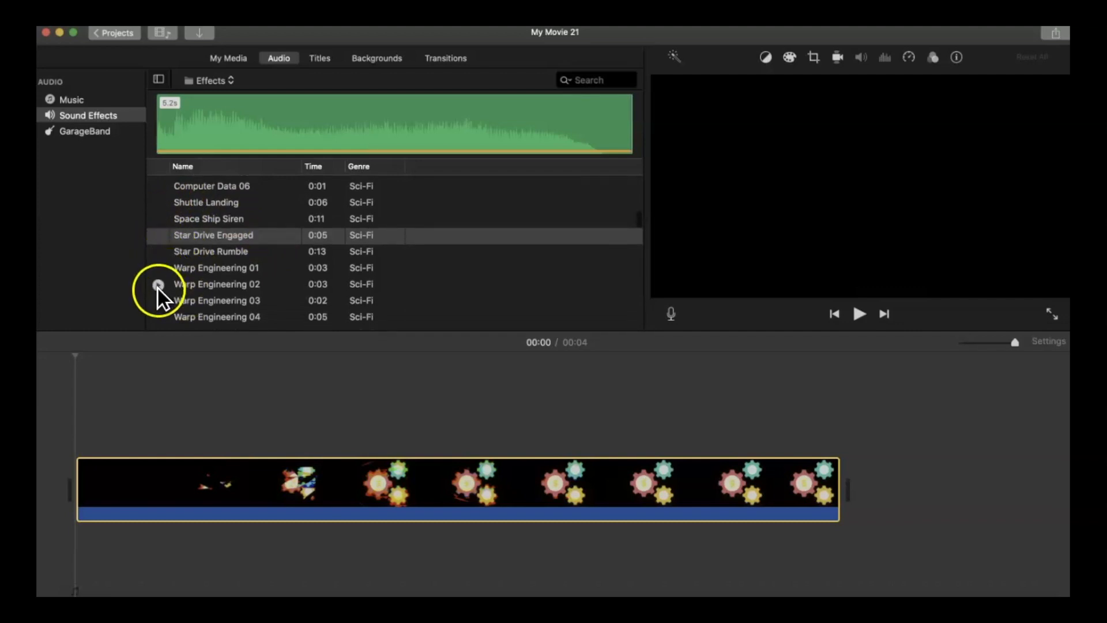
{"action": "left_click", "coordinate": [158, 313]}
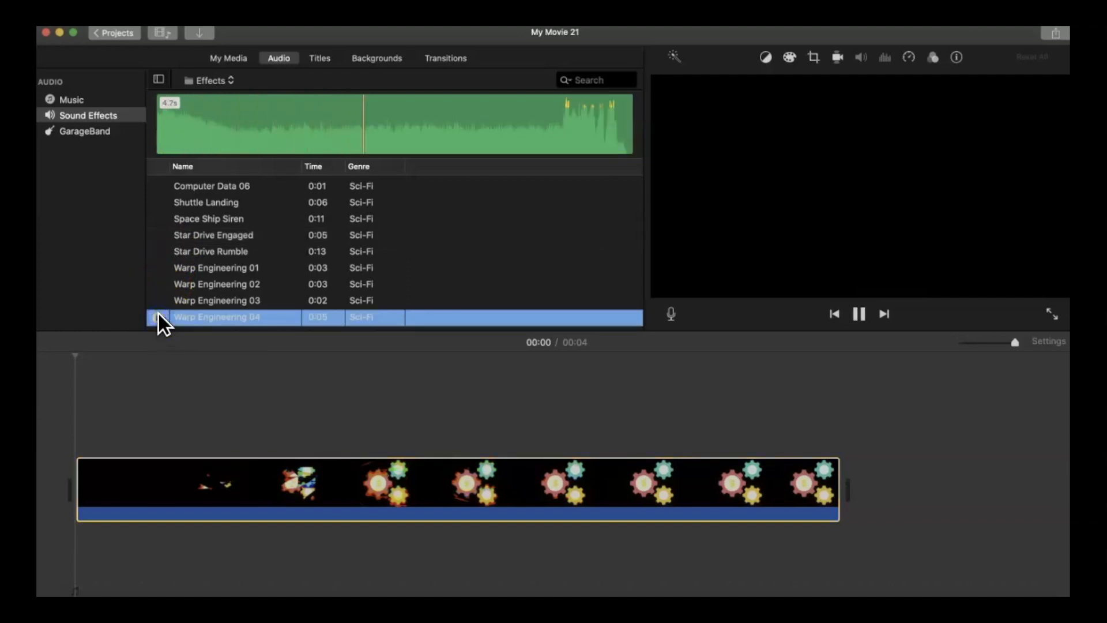
{"action": "scroll", "coordinate": [162, 306], "scroll_direction": "down", "scroll_amount": 3}
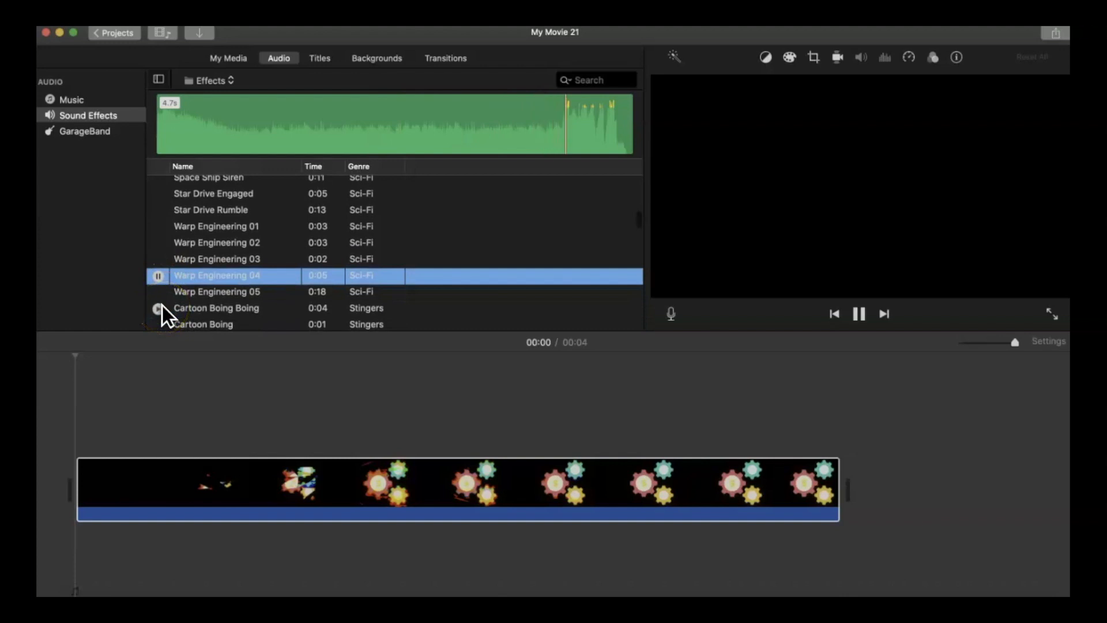
{"action": "left_click", "coordinate": [158, 309]}
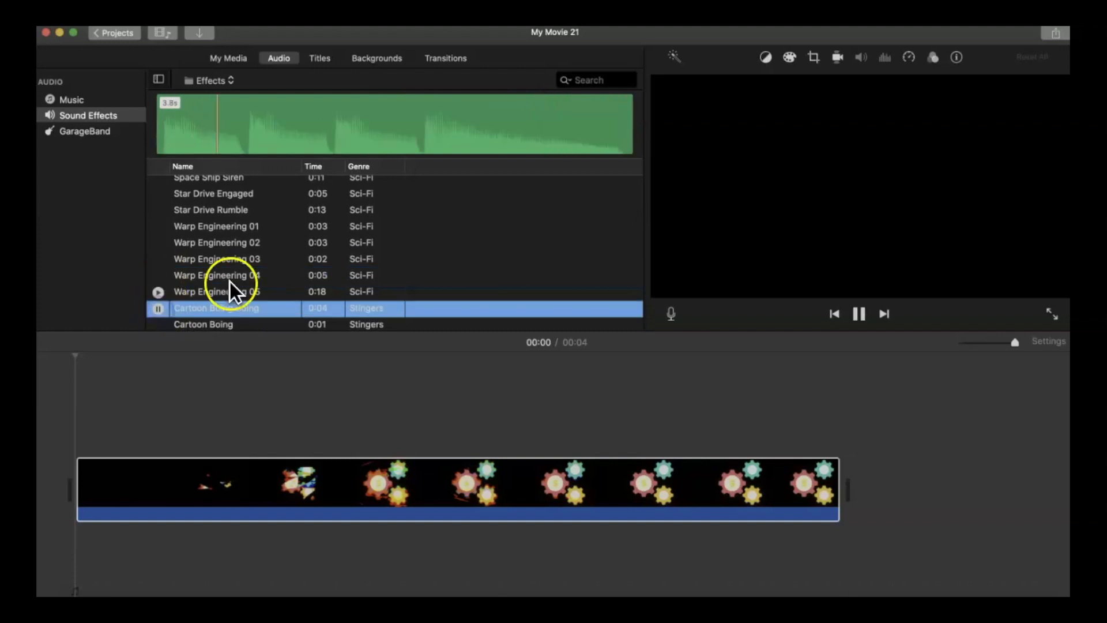
{"action": "scroll", "coordinate": [267, 265], "scroll_direction": "down", "scroll_amount": 3}
{"action": "scroll", "coordinate": [268, 265], "scroll_direction": "up", "scroll_amount": 3}
{"action": "scroll", "coordinate": [268, 266], "scroll_direction": "up", "scroll_amount": 2}
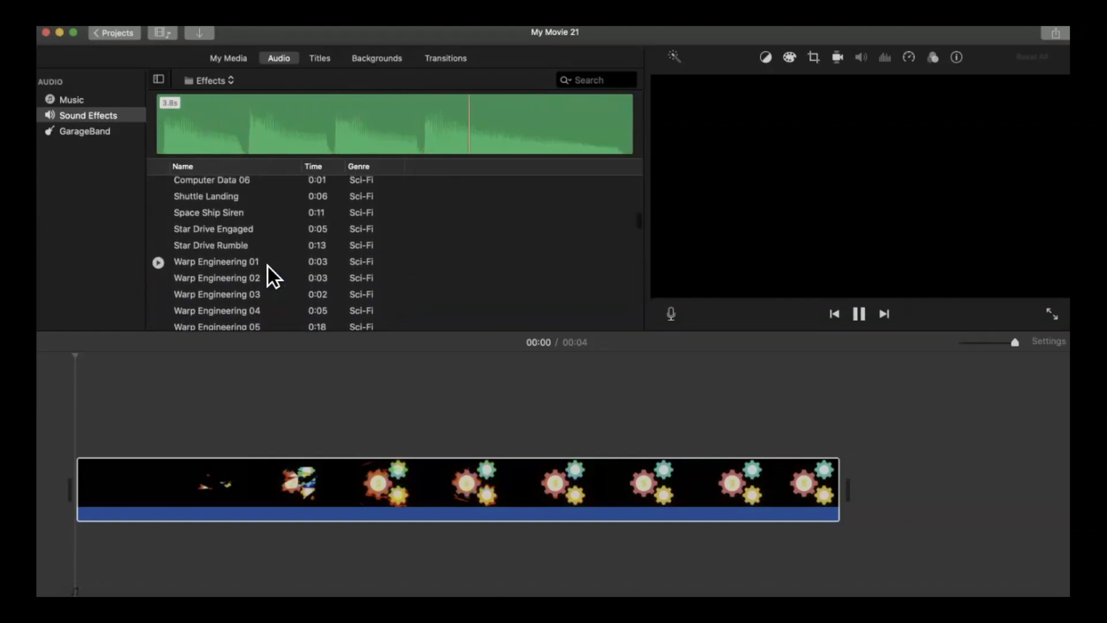
{"action": "left_click", "coordinate": [158, 229]}
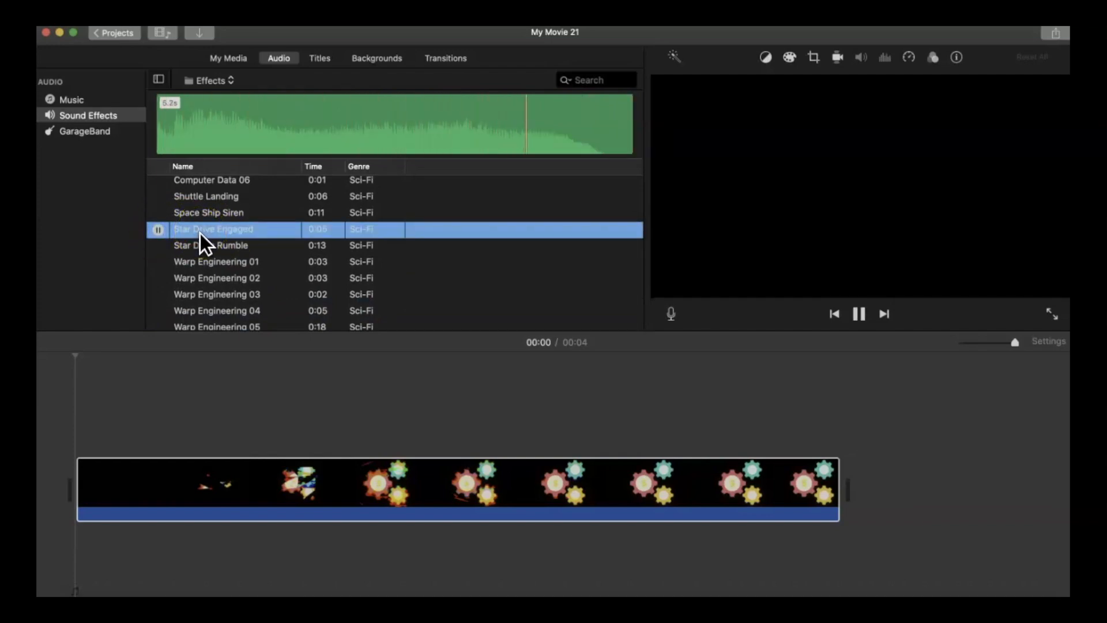
{"action": "left_click_drag", "start_coordinate": [199, 232], "coordinate": [129, 525]}
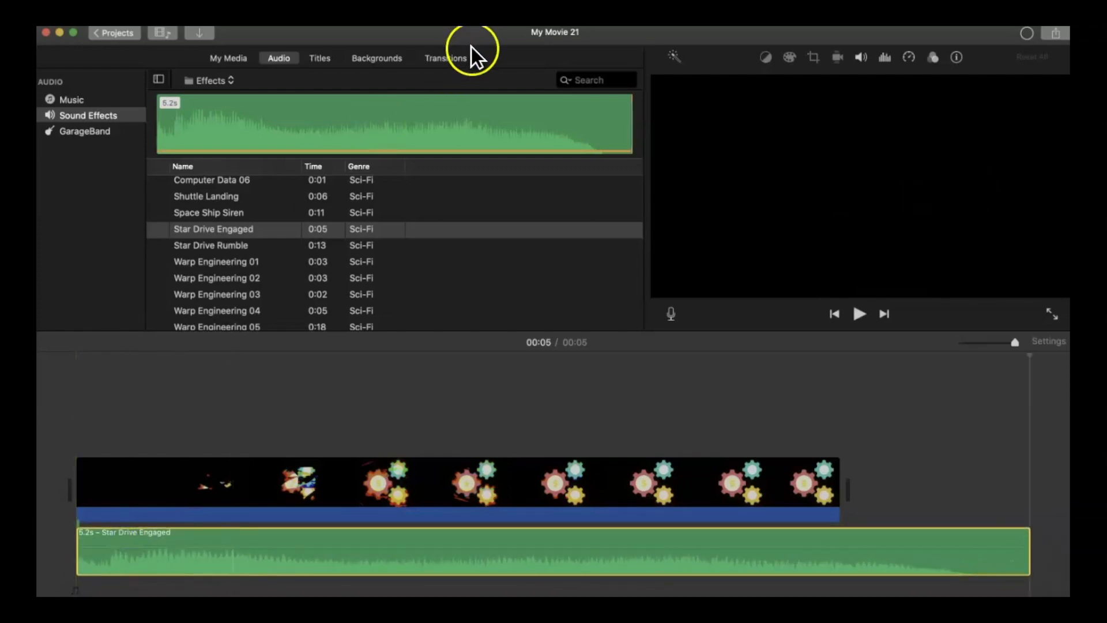
Add Cross Blur transitions at the start and end of the gears clip and play the movie from the beginning.
{"action": "left_click", "coordinate": [452, 60]}
{"action": "left_click_drag", "start_coordinate": [172, 154], "coordinate": [68, 487]}
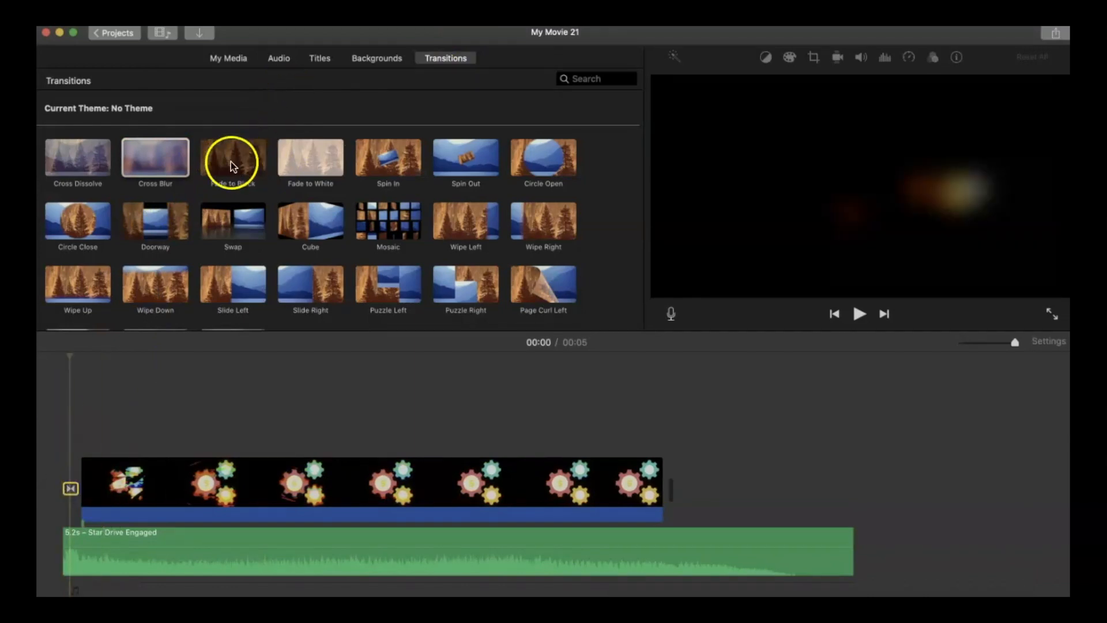
{"action": "left_click_drag", "start_coordinate": [164, 159], "coordinate": [520, 481]}
{"action": "left_click", "coordinate": [52, 465]}
{"action": "key", "text": "space"}
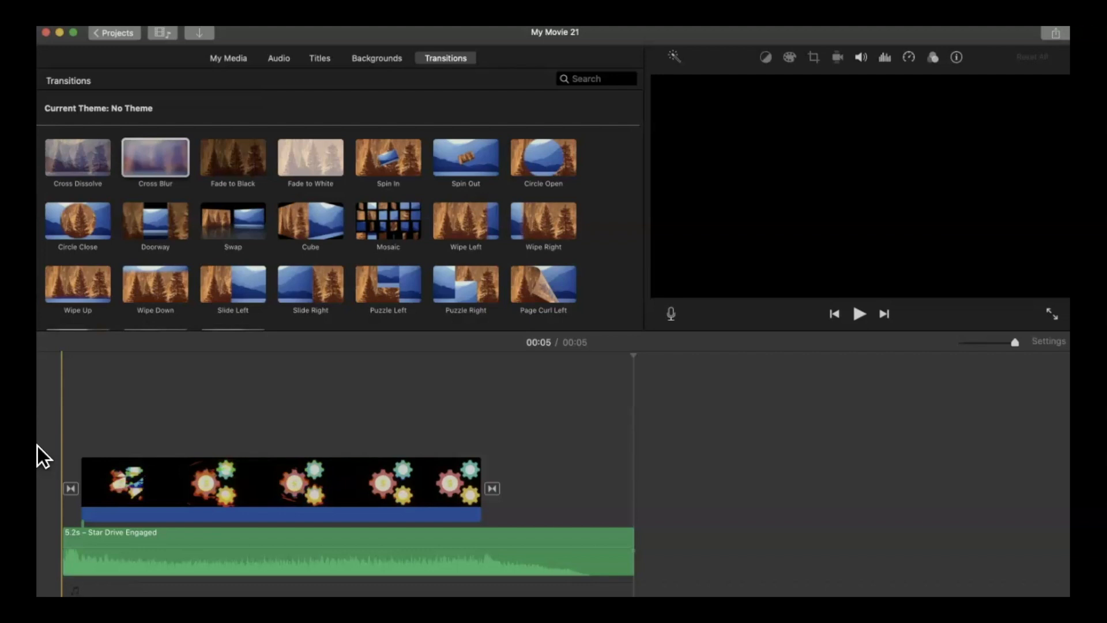
Open the RBAIntro video in the media player and play it.
{"action": "left_click", "coordinate": [52, 558]}
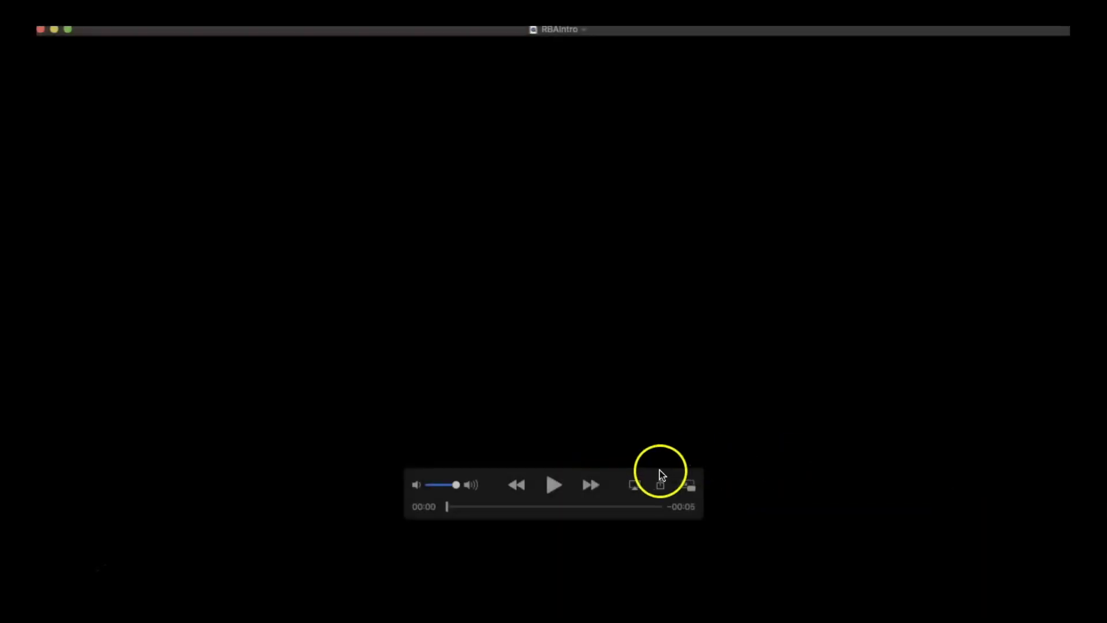
{"action": "left_click", "coordinate": [554, 485]}
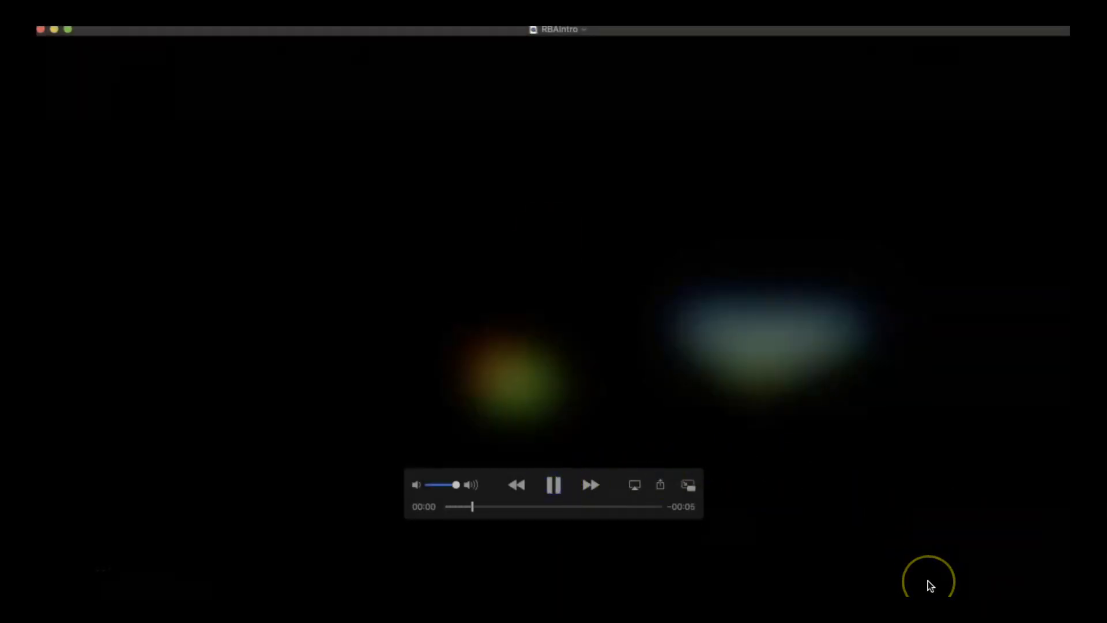